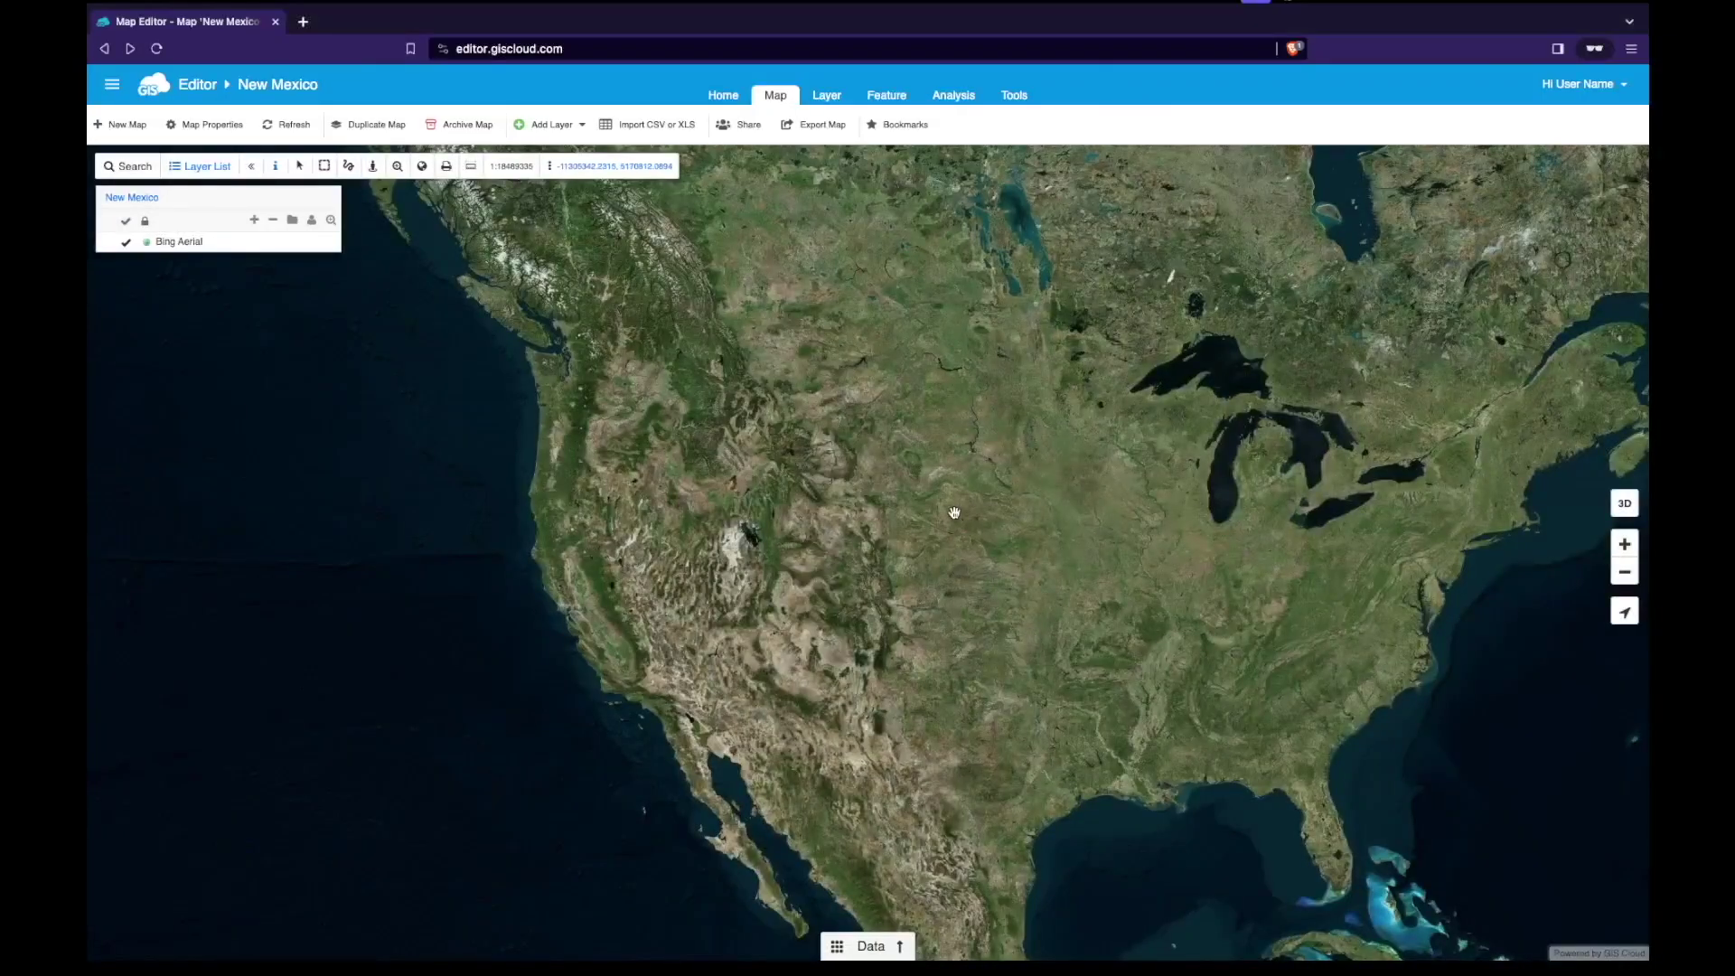
# Start a new WFS data source named New Mexico Highways with the pasted service URL.
pyautogui.moveTo(948, 507); pyautogui.dragTo(879, 532)
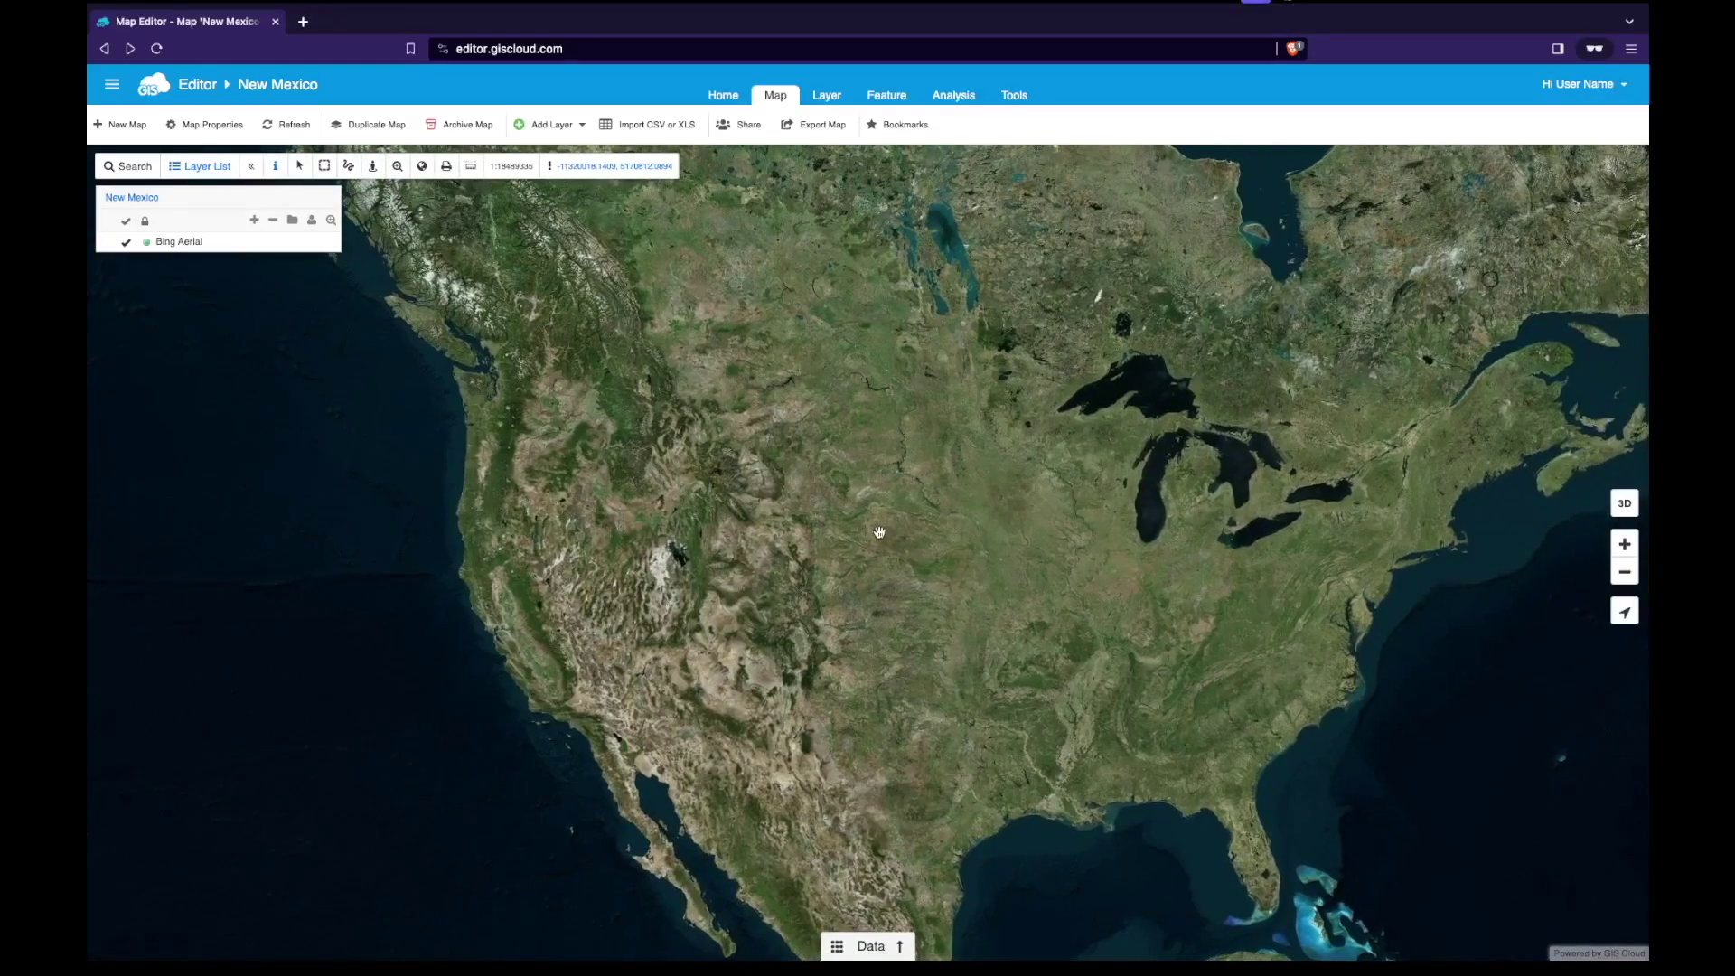
pyautogui.click(1015, 98)
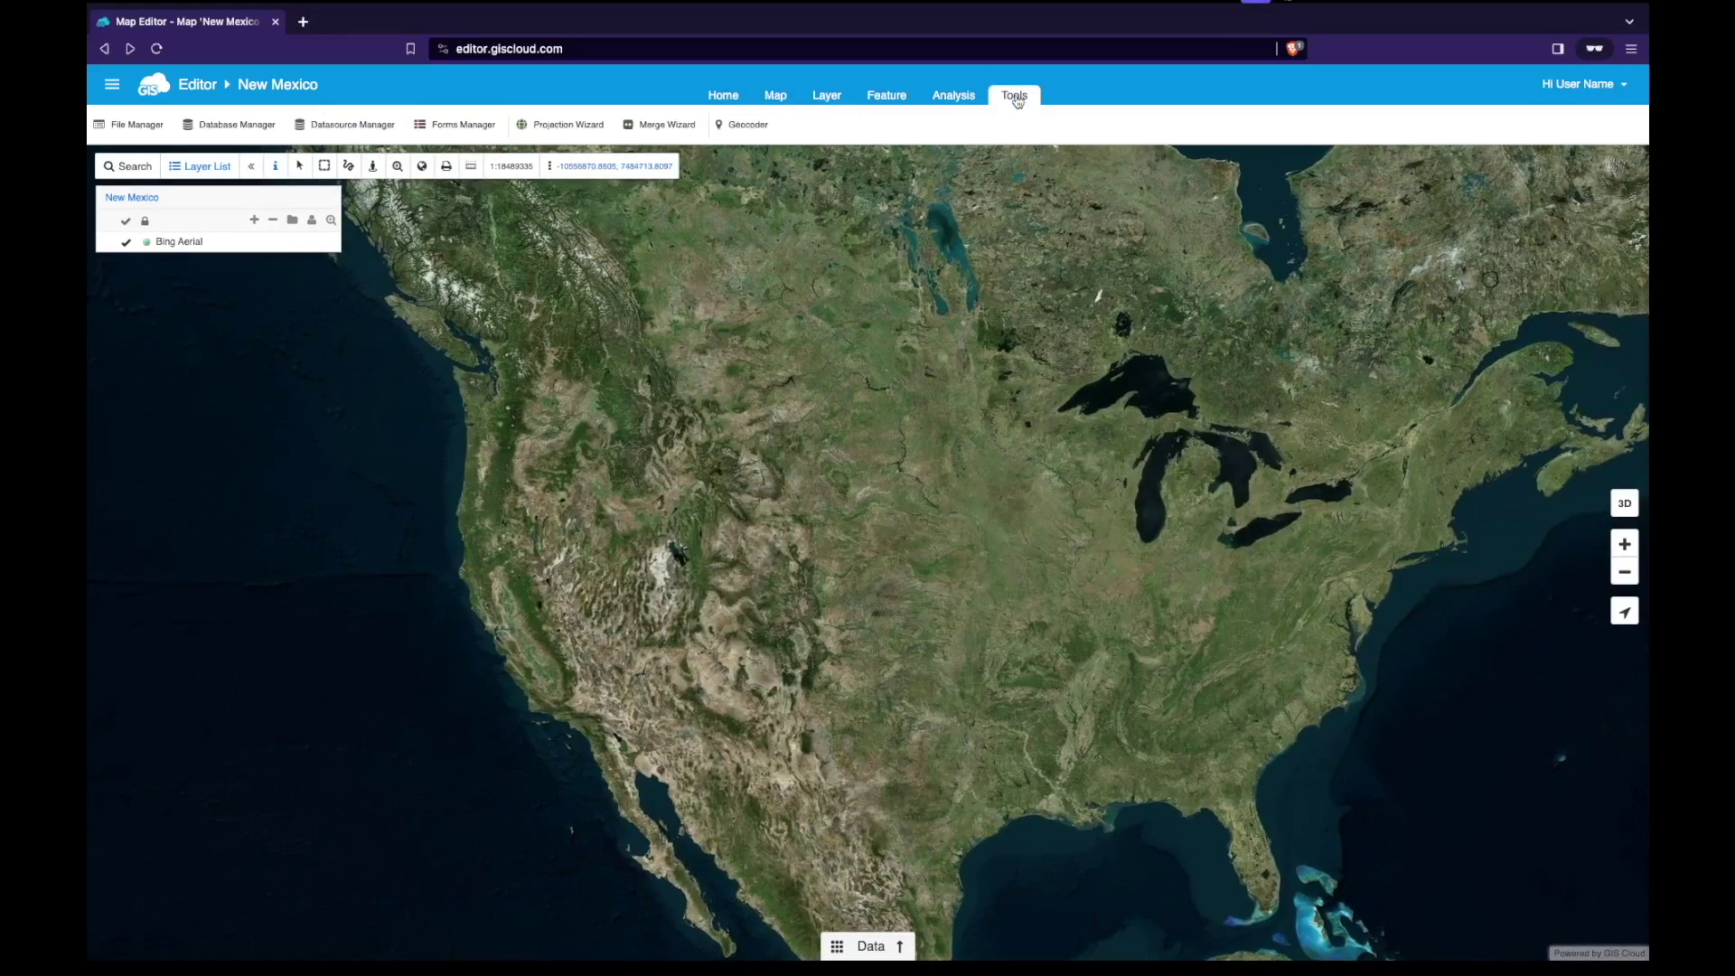
pyautogui.click(369, 128)
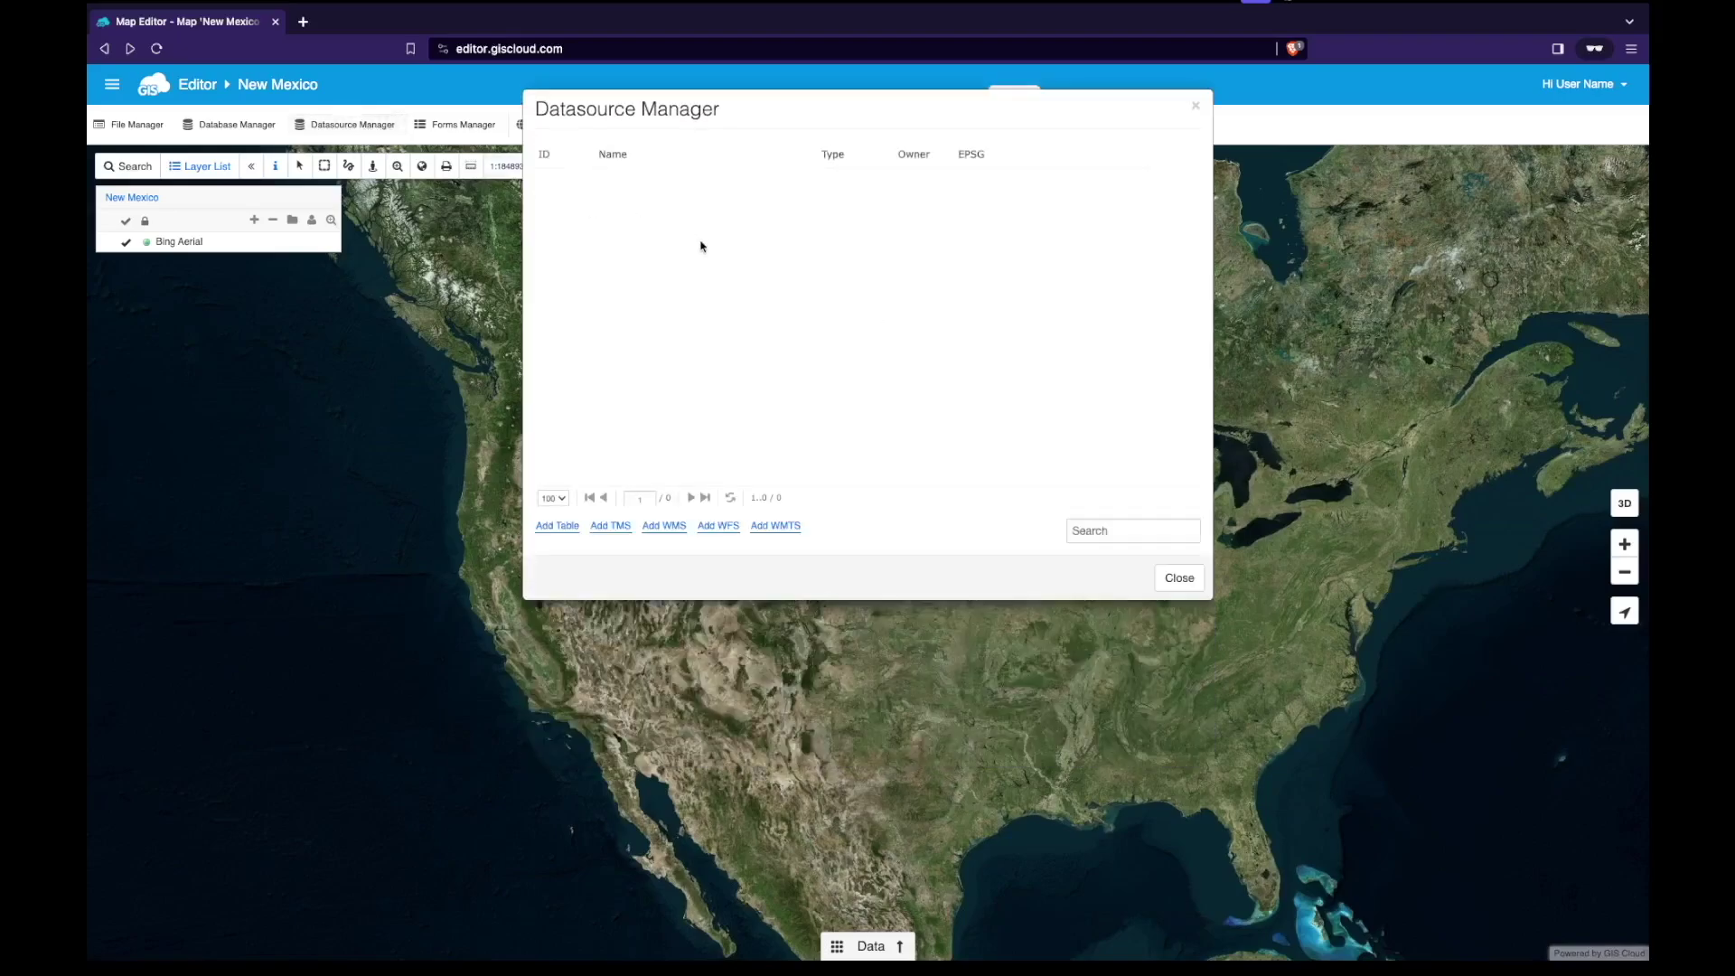
pyautogui.click(721, 528)
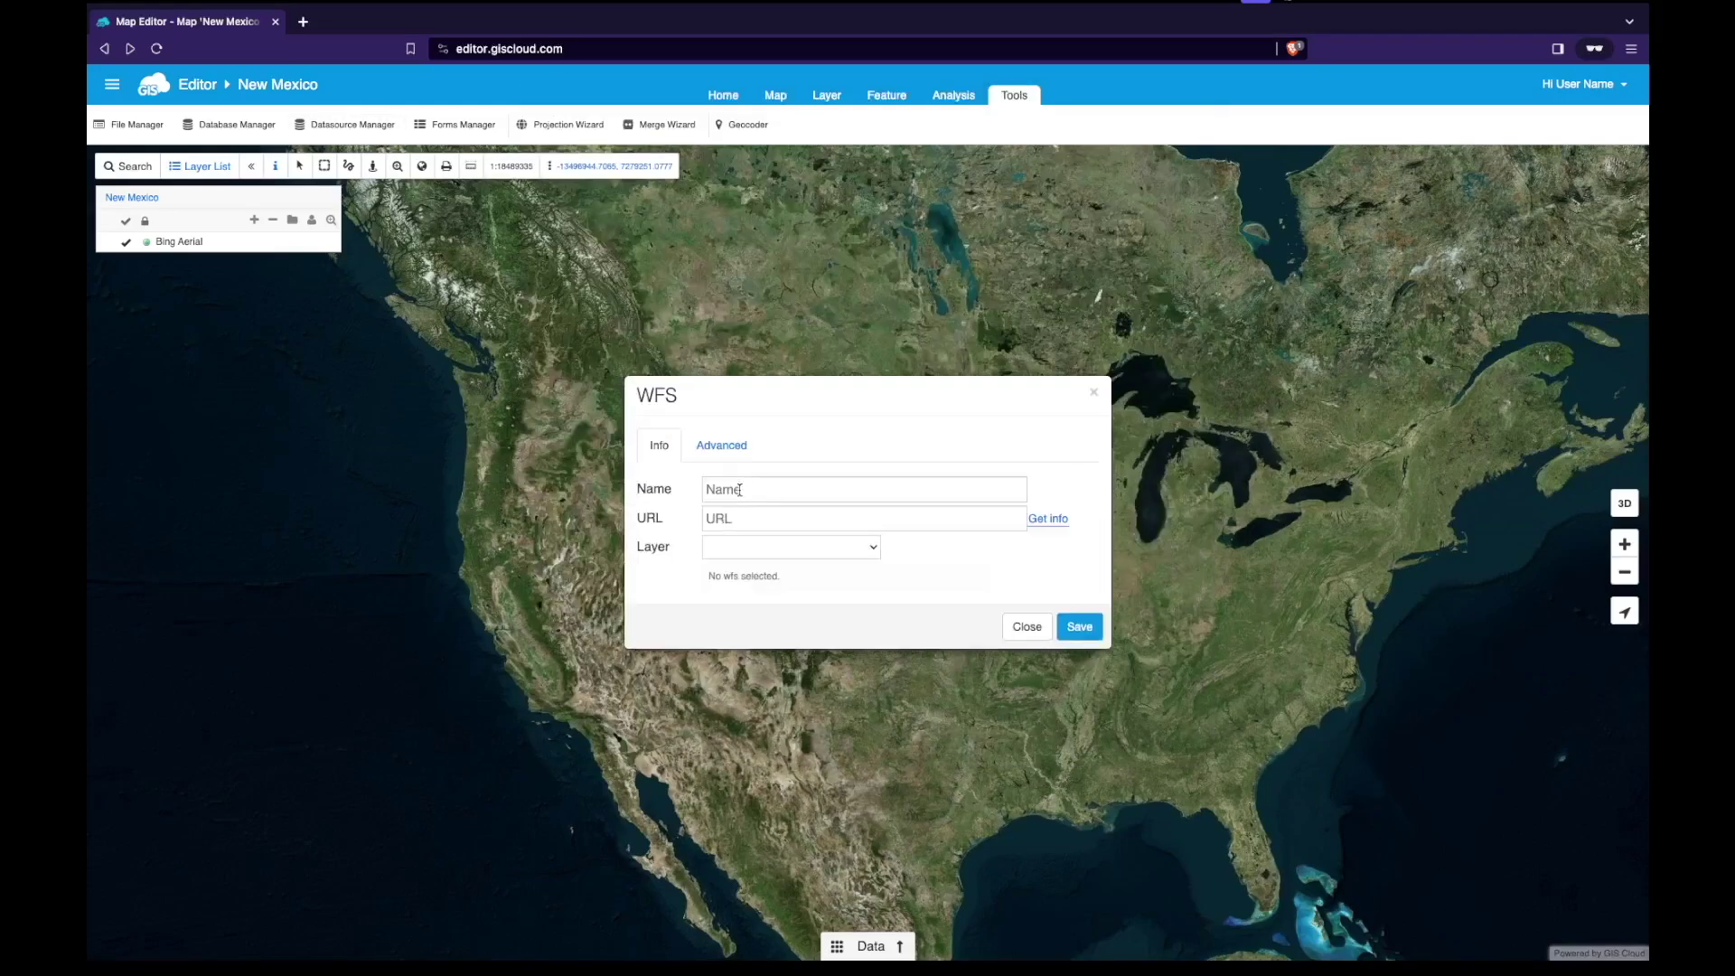
pyautogui.click(739, 489)
pyautogui.write('New')
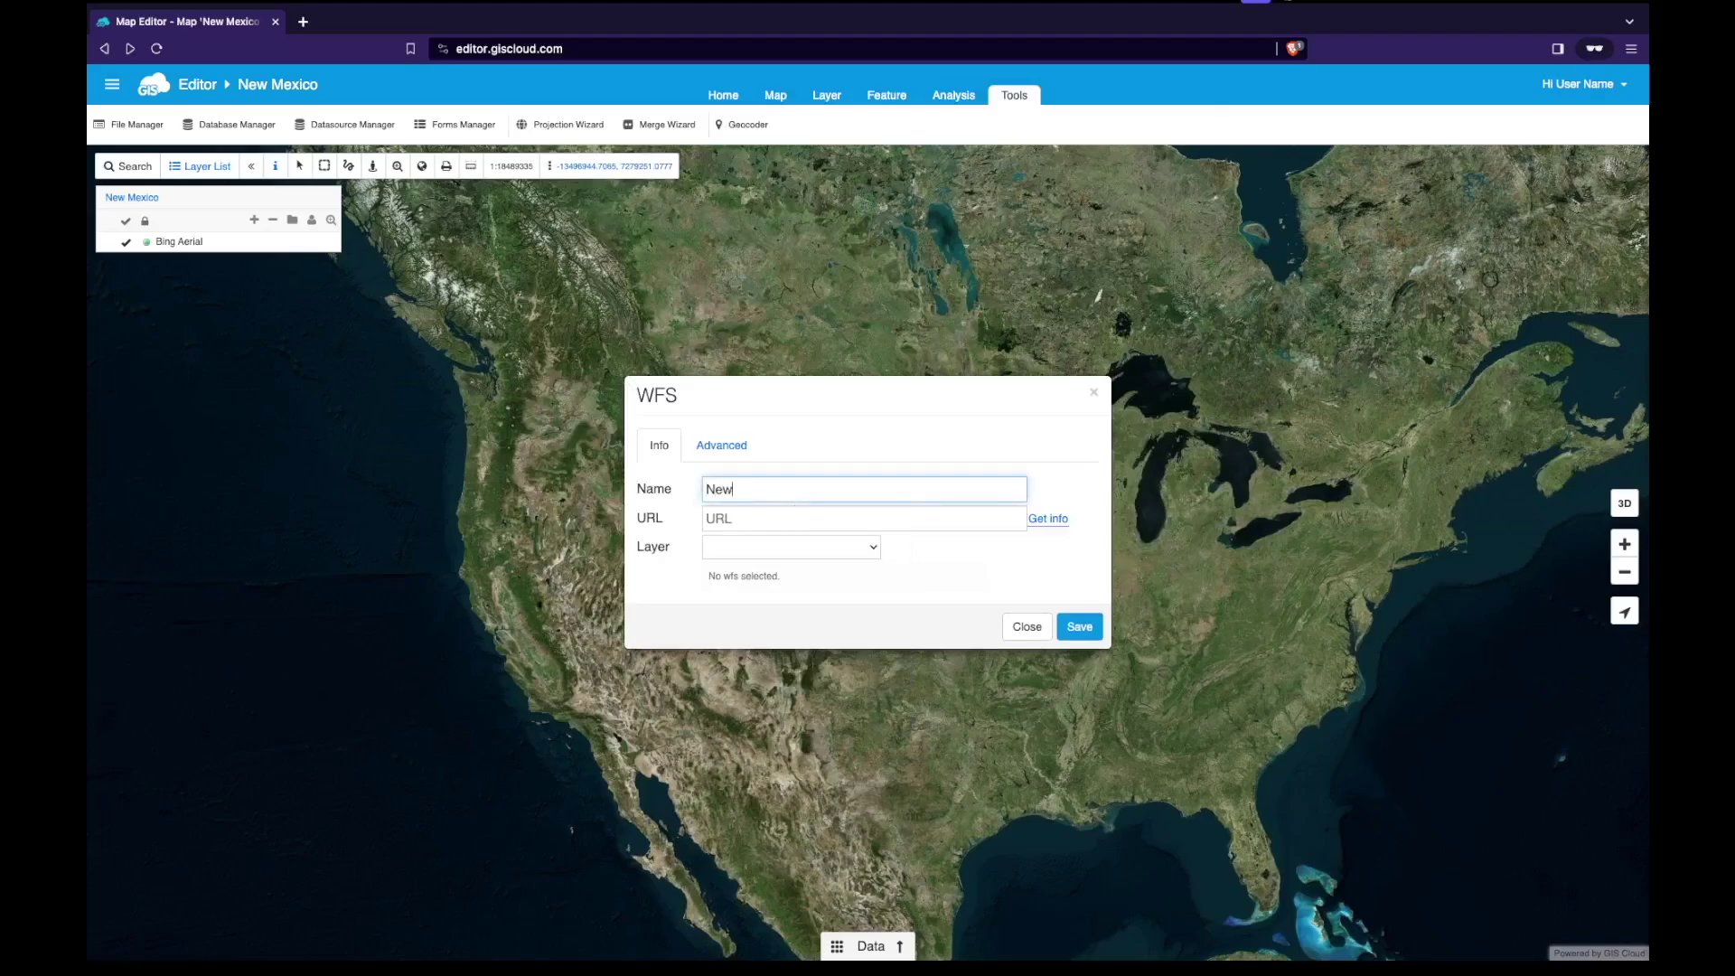
pyautogui.write(' Mexico Highways')
pyautogui.click(728, 516)
pyautogui.hotkey('ctrl', 'v')
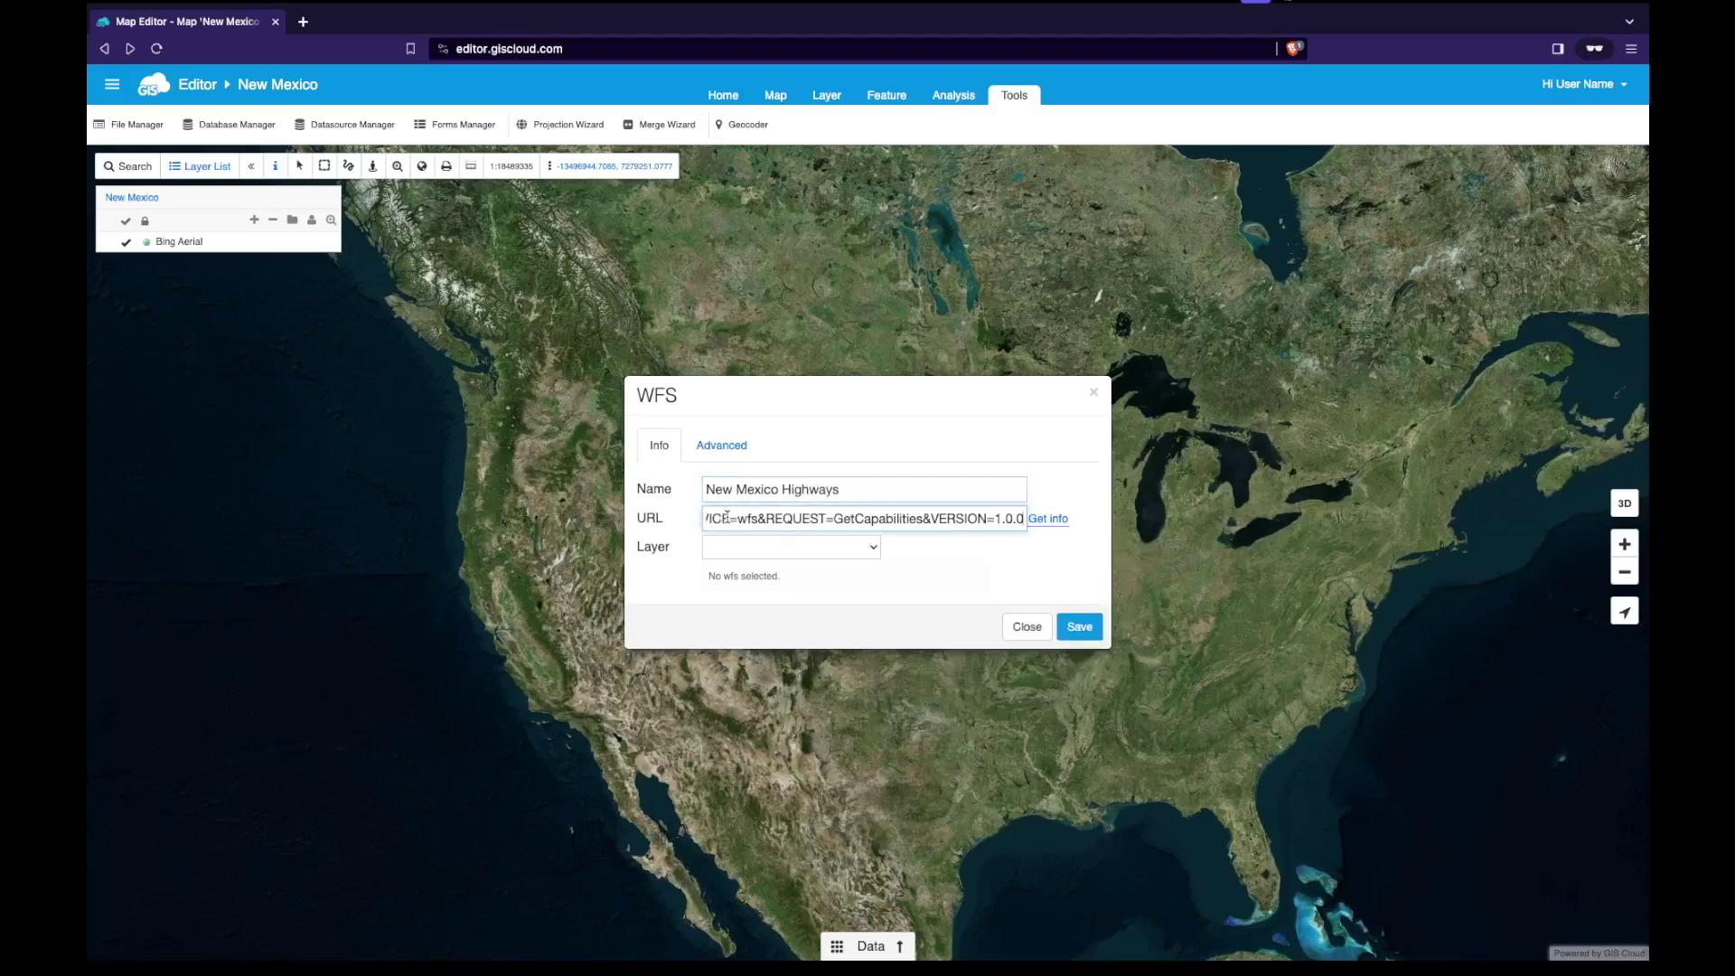
# Fetch the service's layers, choose tra3shp, and save the data source.
pyautogui.doubleClick(1064, 526)
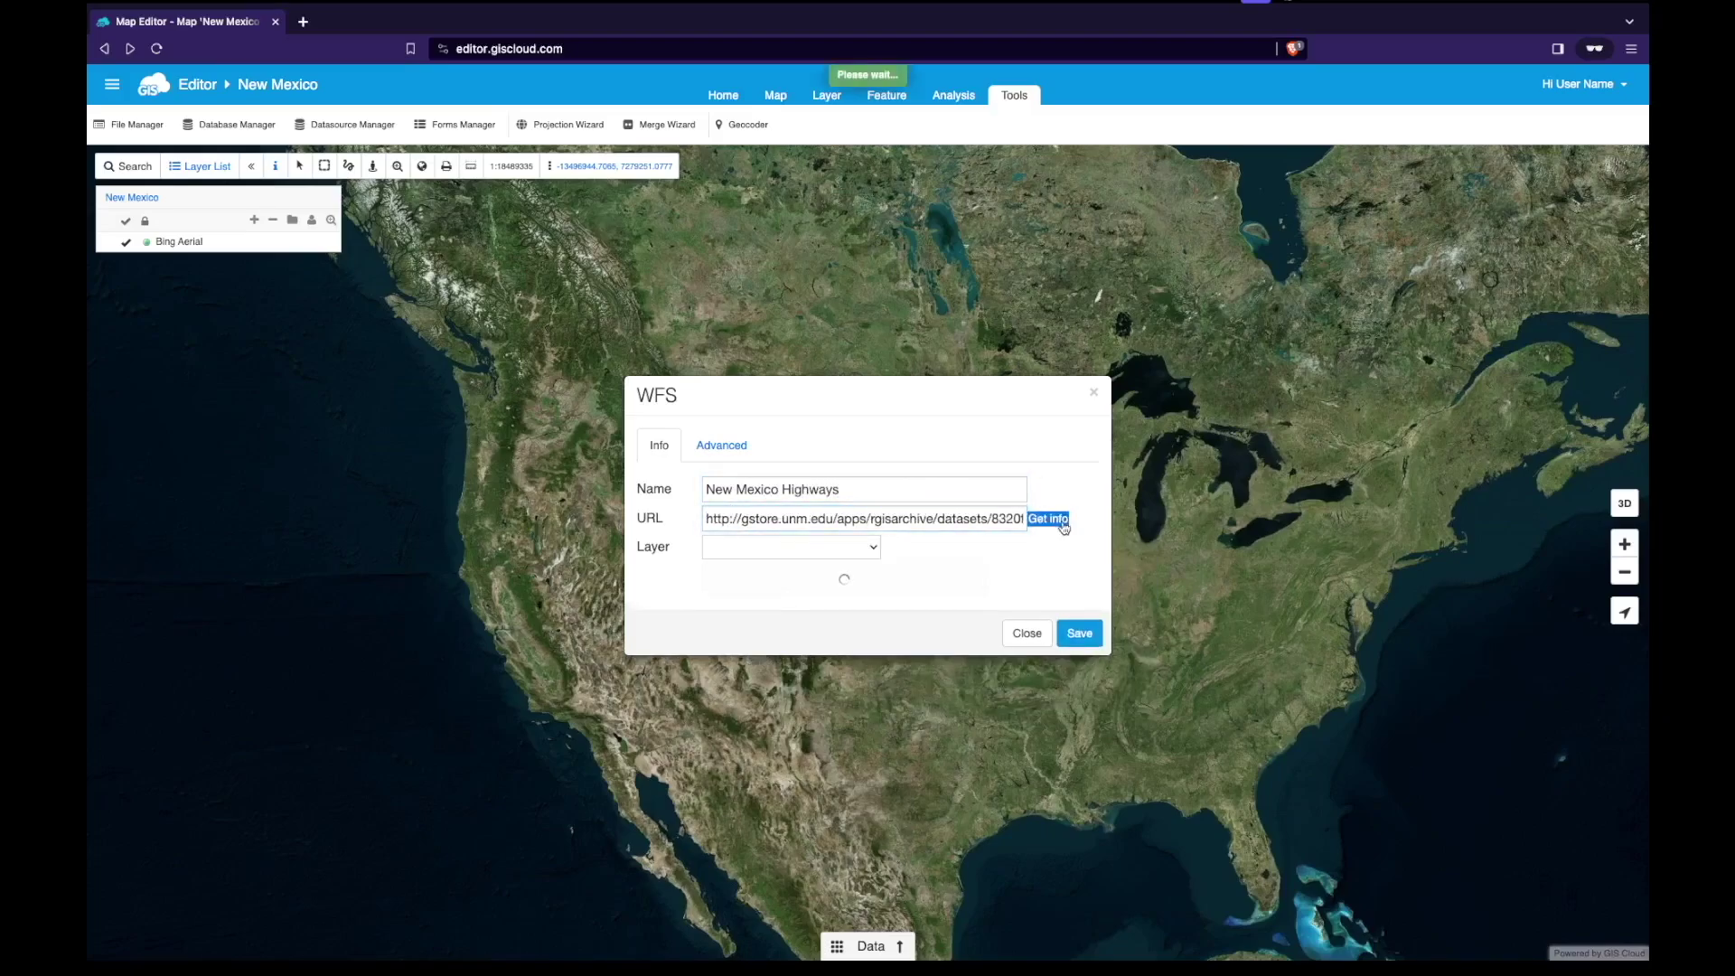
pyautogui.click(1026, 542)
pyautogui.click(869, 547)
pyautogui.click(839, 548)
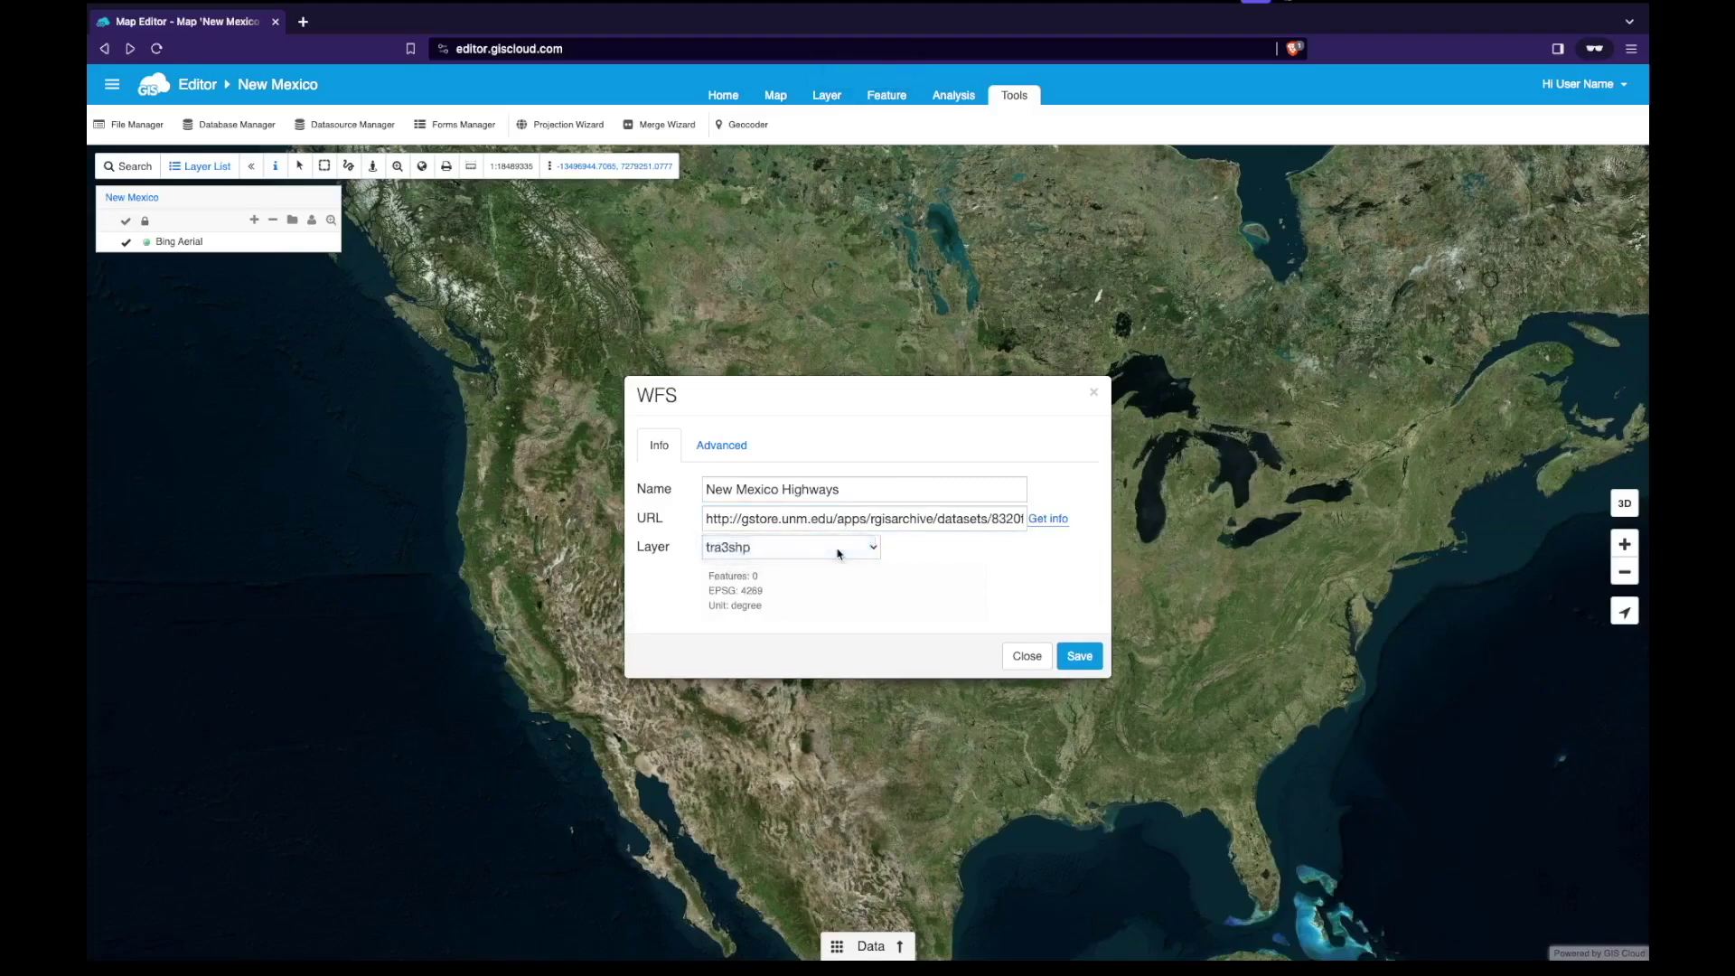
pyautogui.click(1090, 665)
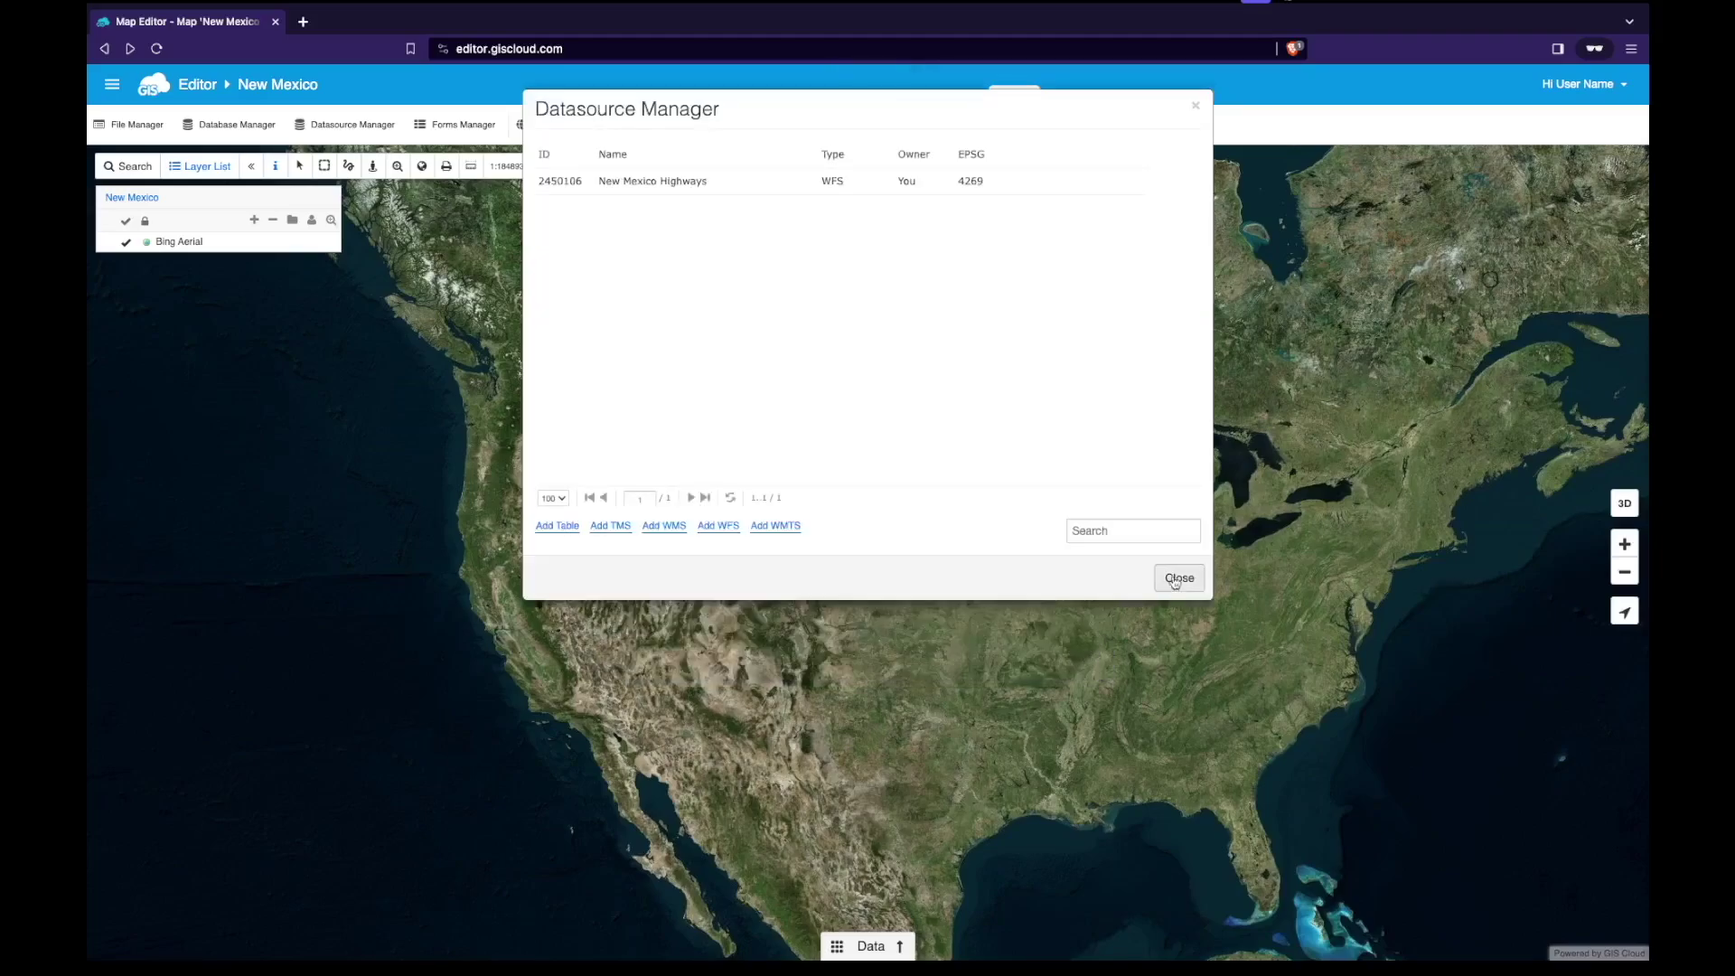
# Add the New Mexico Highways WFS source as a map layer and zoom in on its roads.
pyautogui.click(1177, 575)
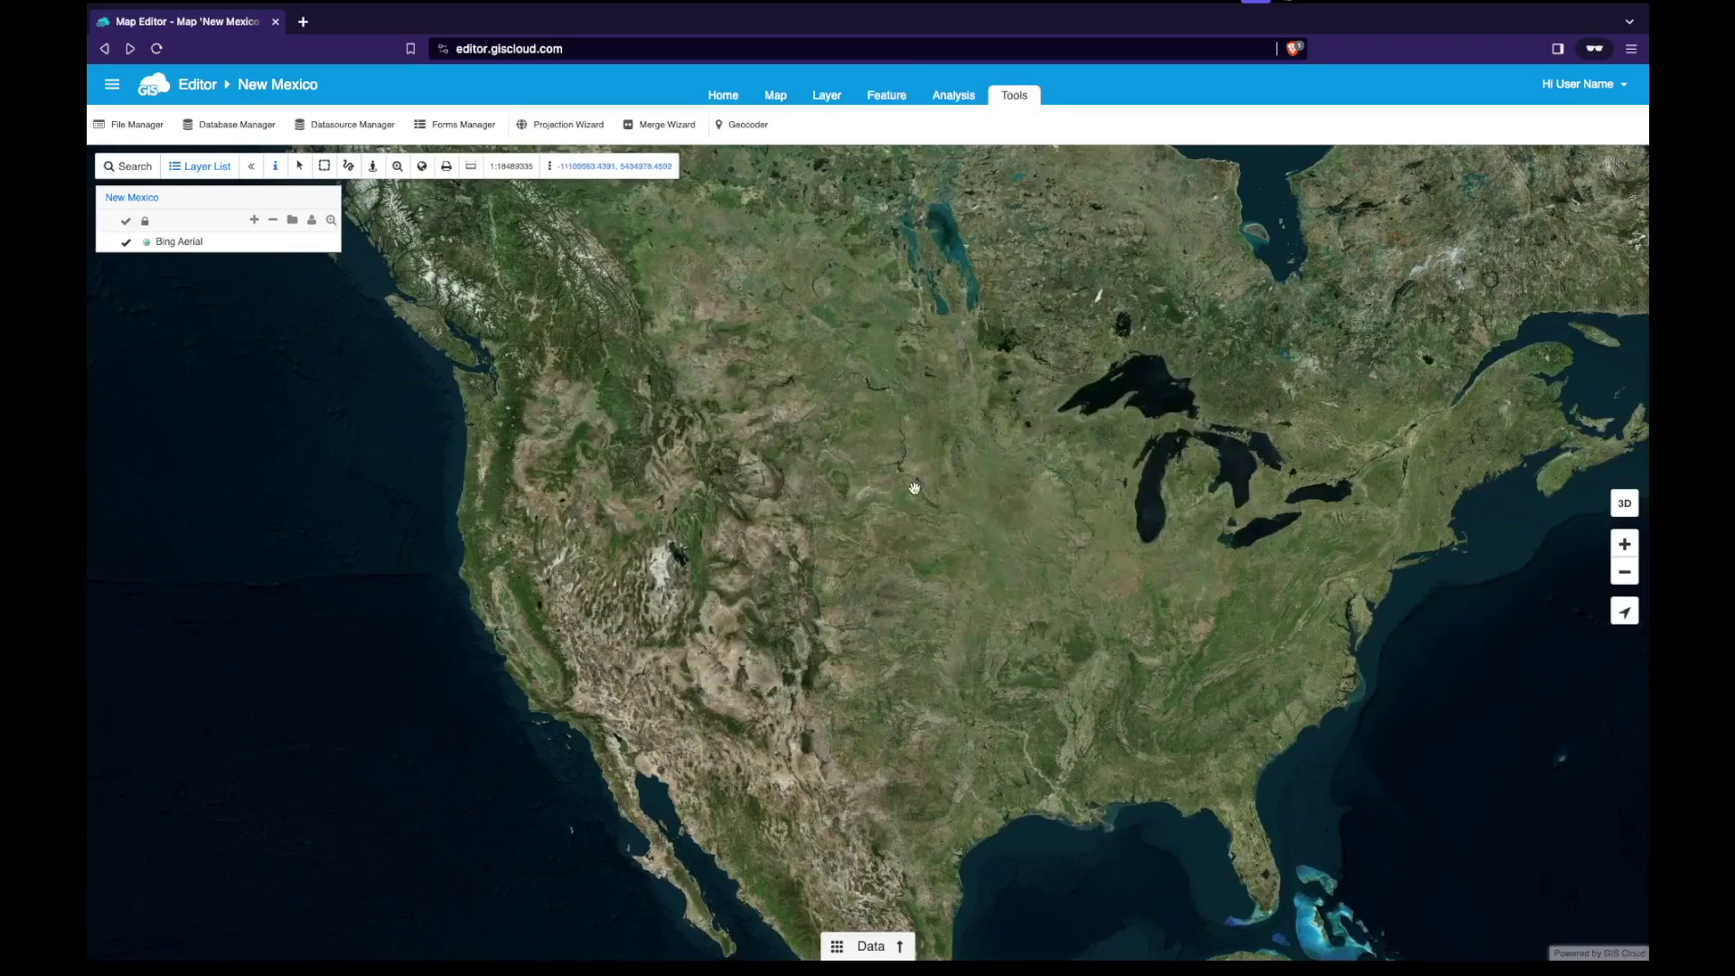
pyautogui.click(776, 99)
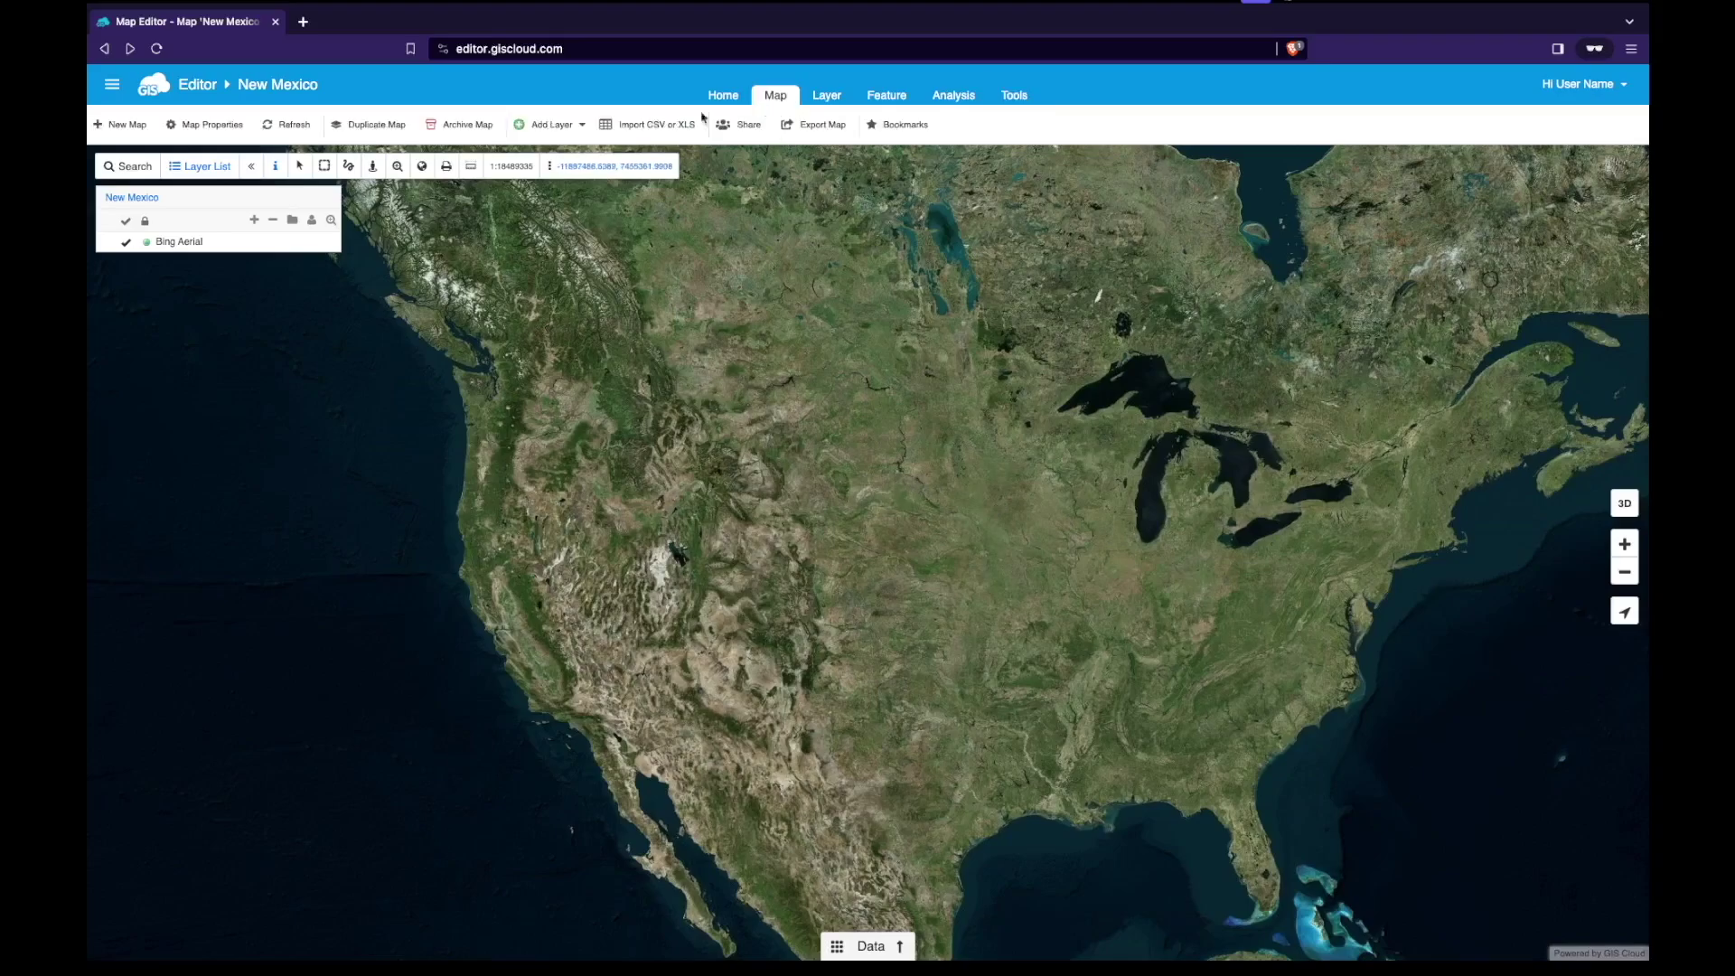
pyautogui.click(534, 125)
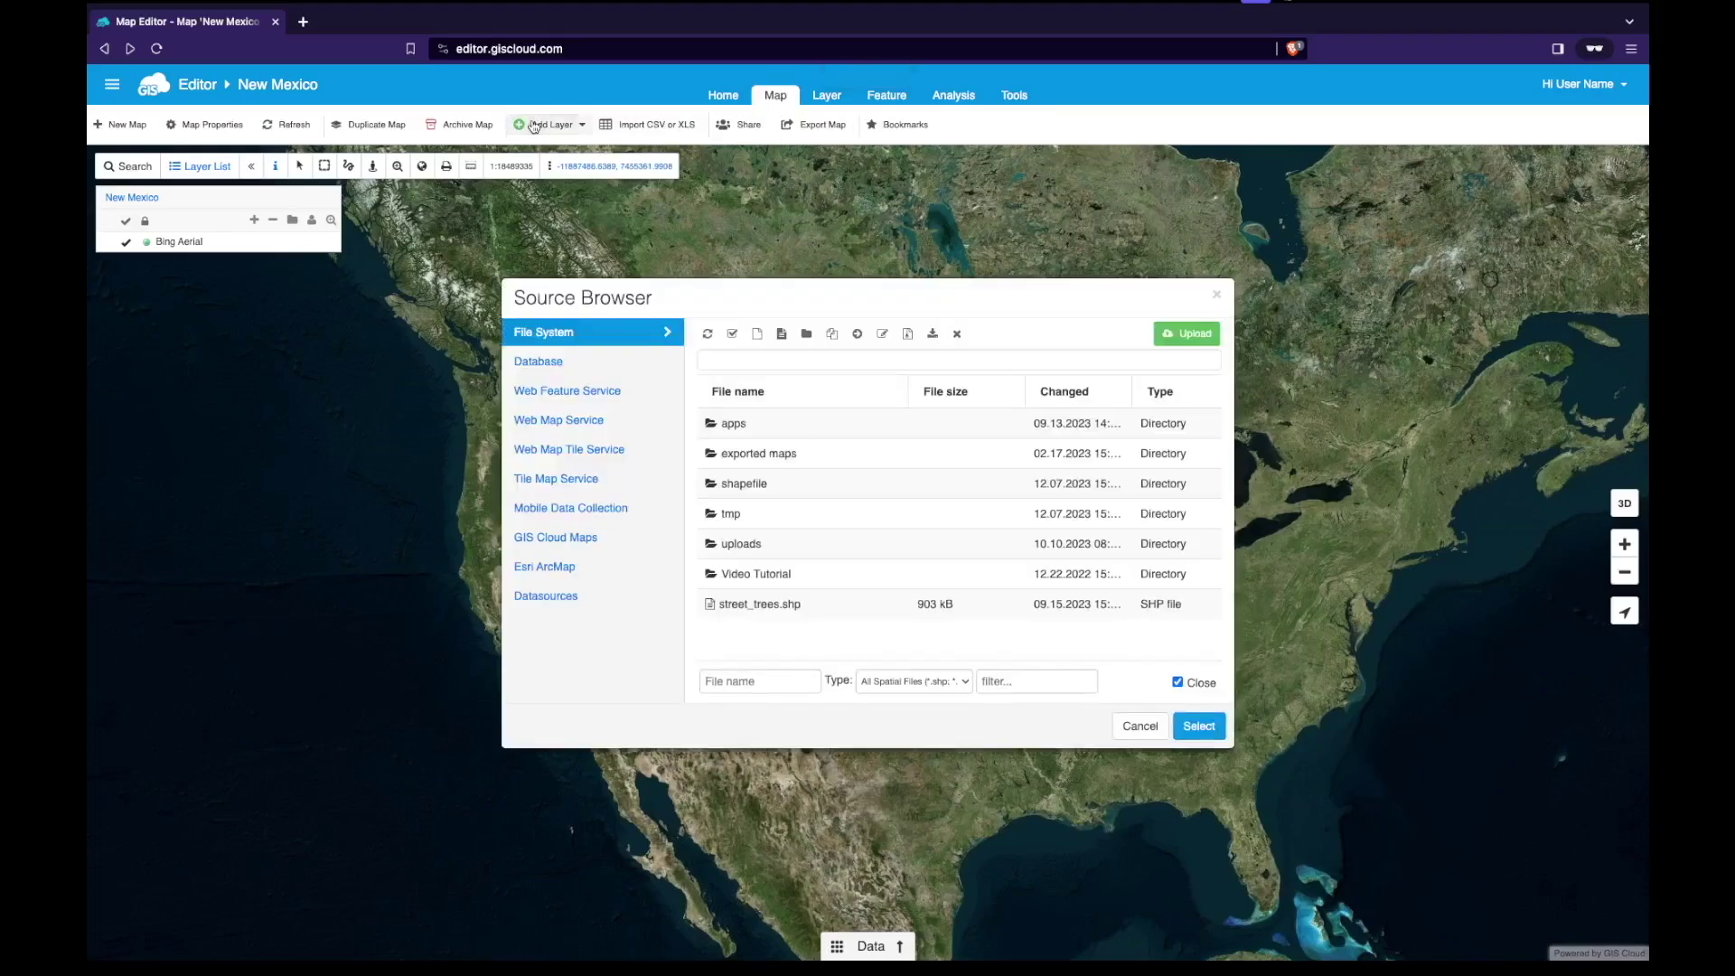
pyautogui.click(585, 392)
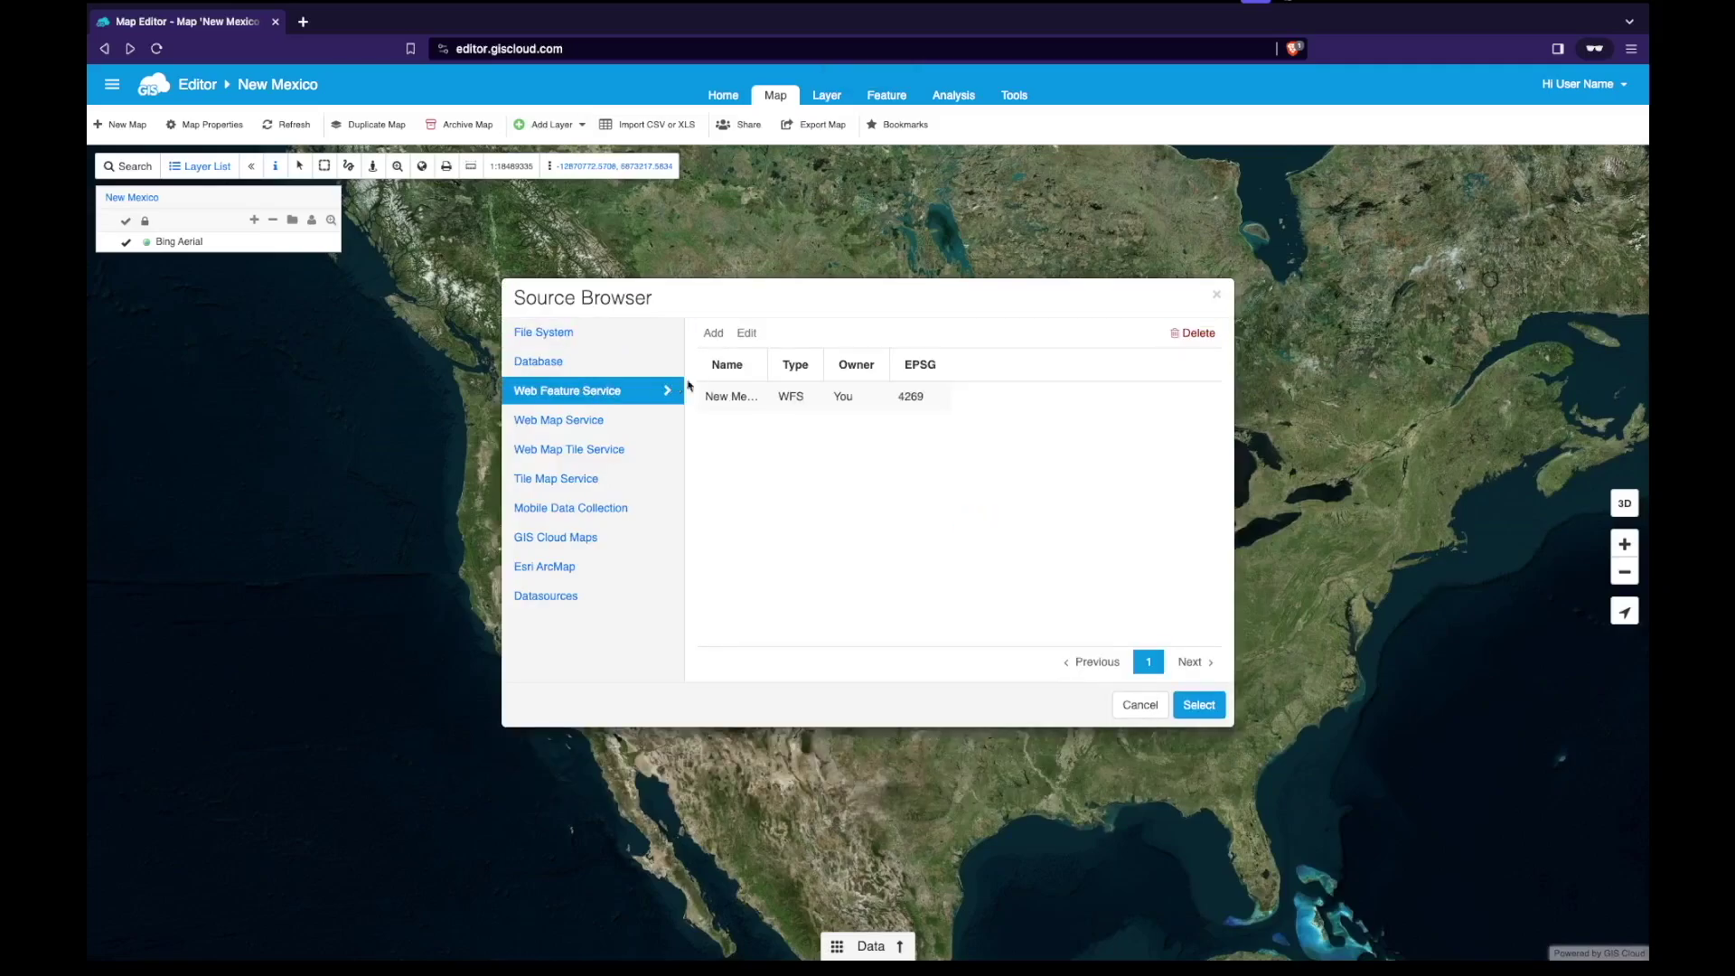
pyautogui.click(740, 395)
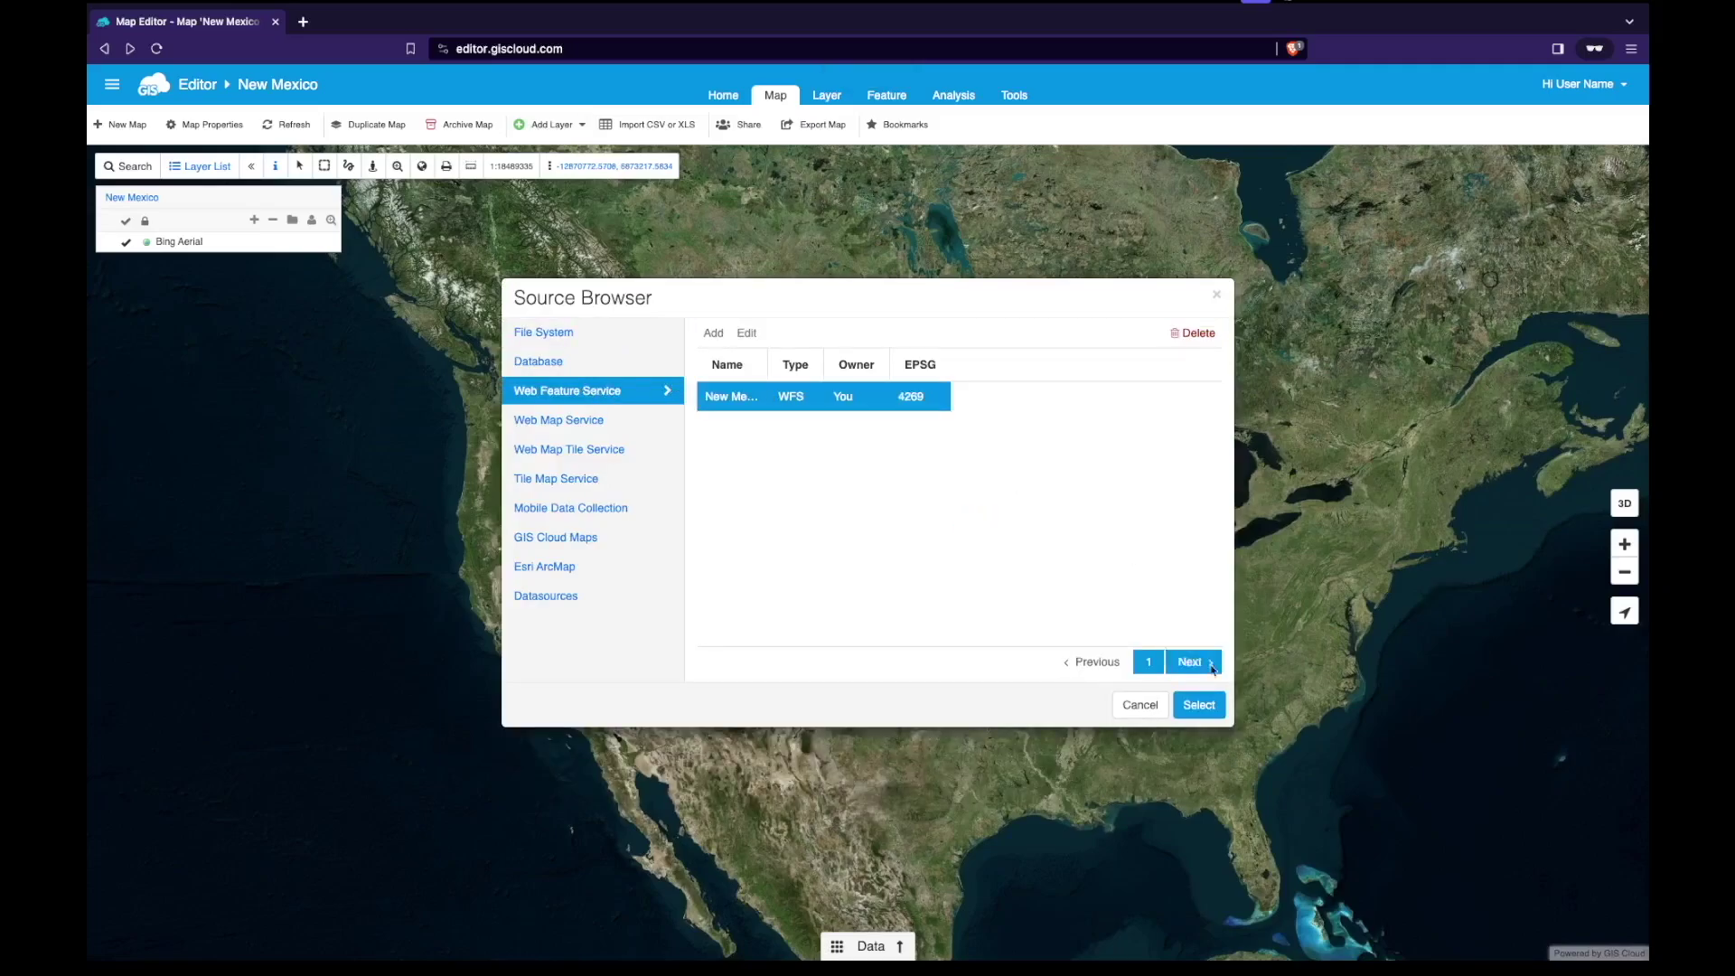
pyautogui.click(1214, 713)
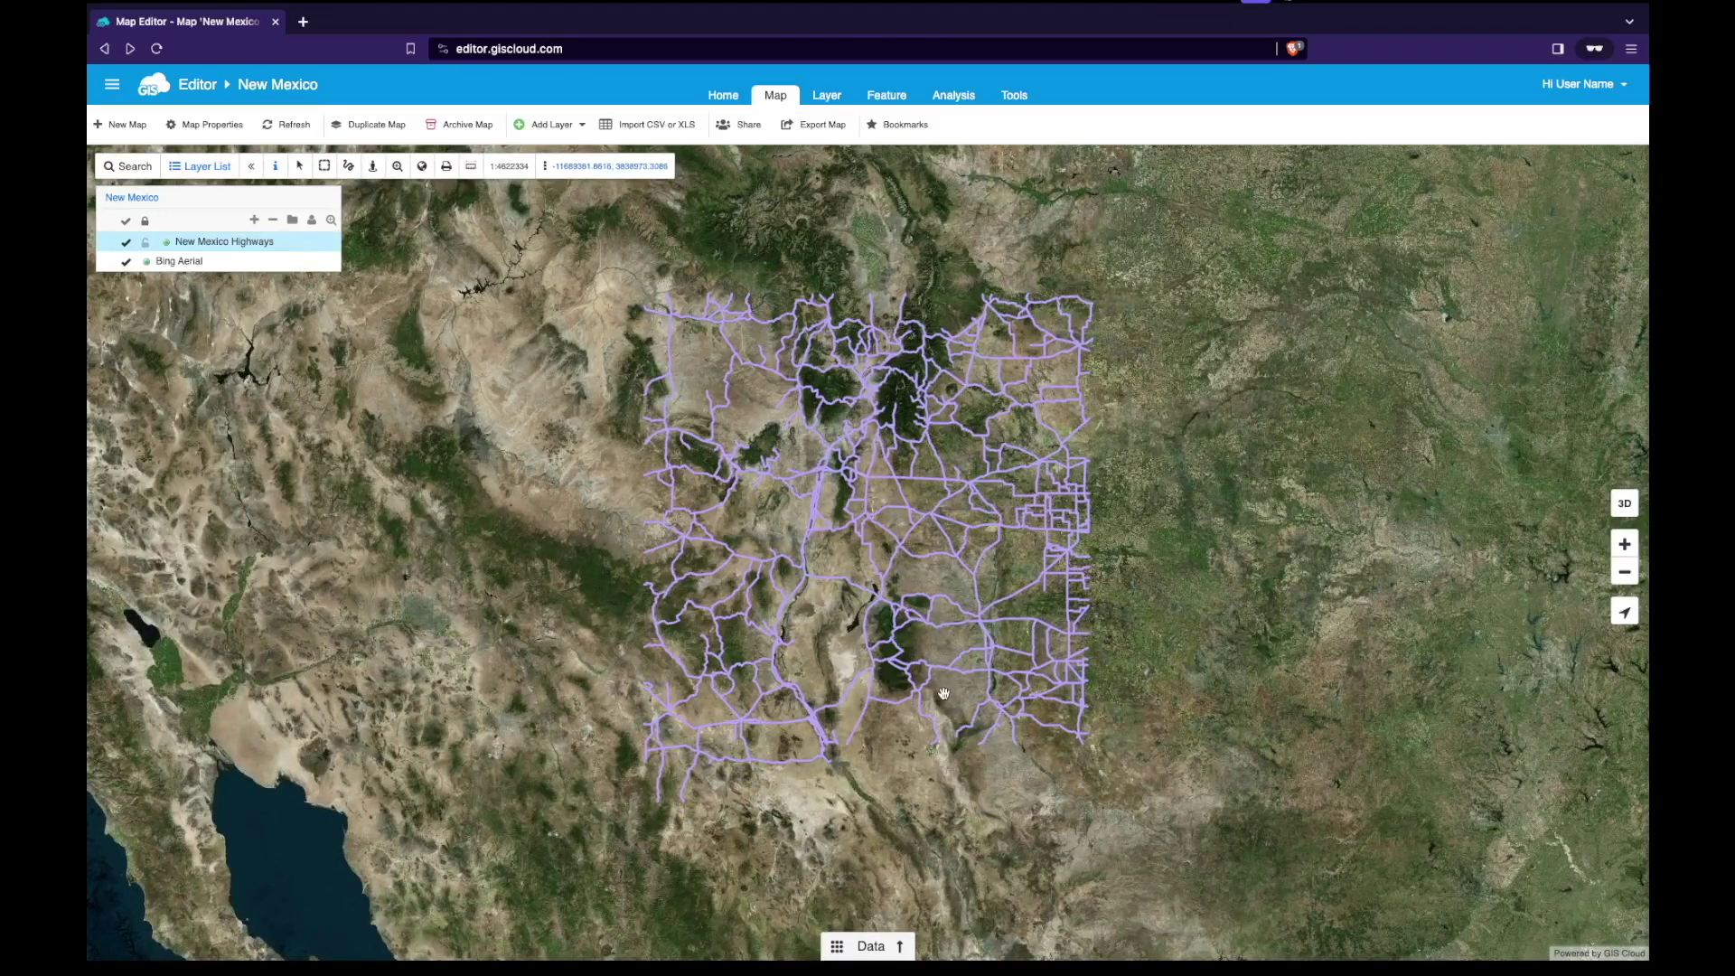
pyautogui.scroll(1, 943, 694)
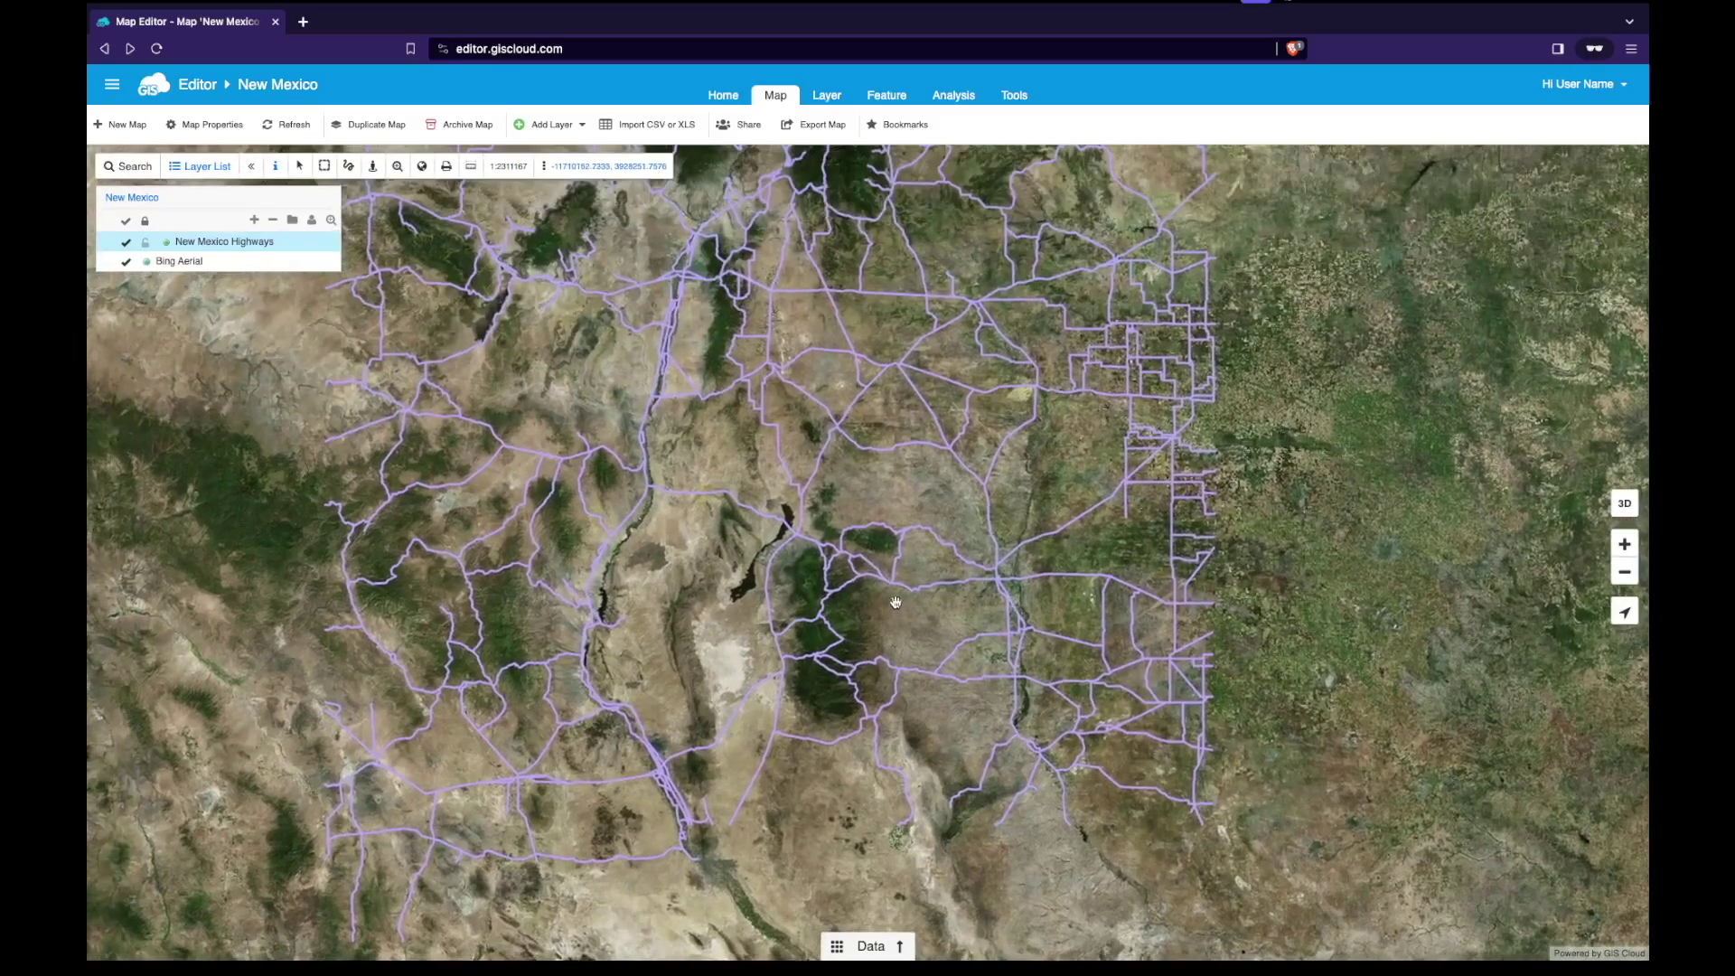
pyautogui.moveTo(693, 425); pyautogui.dragTo(780, 502)
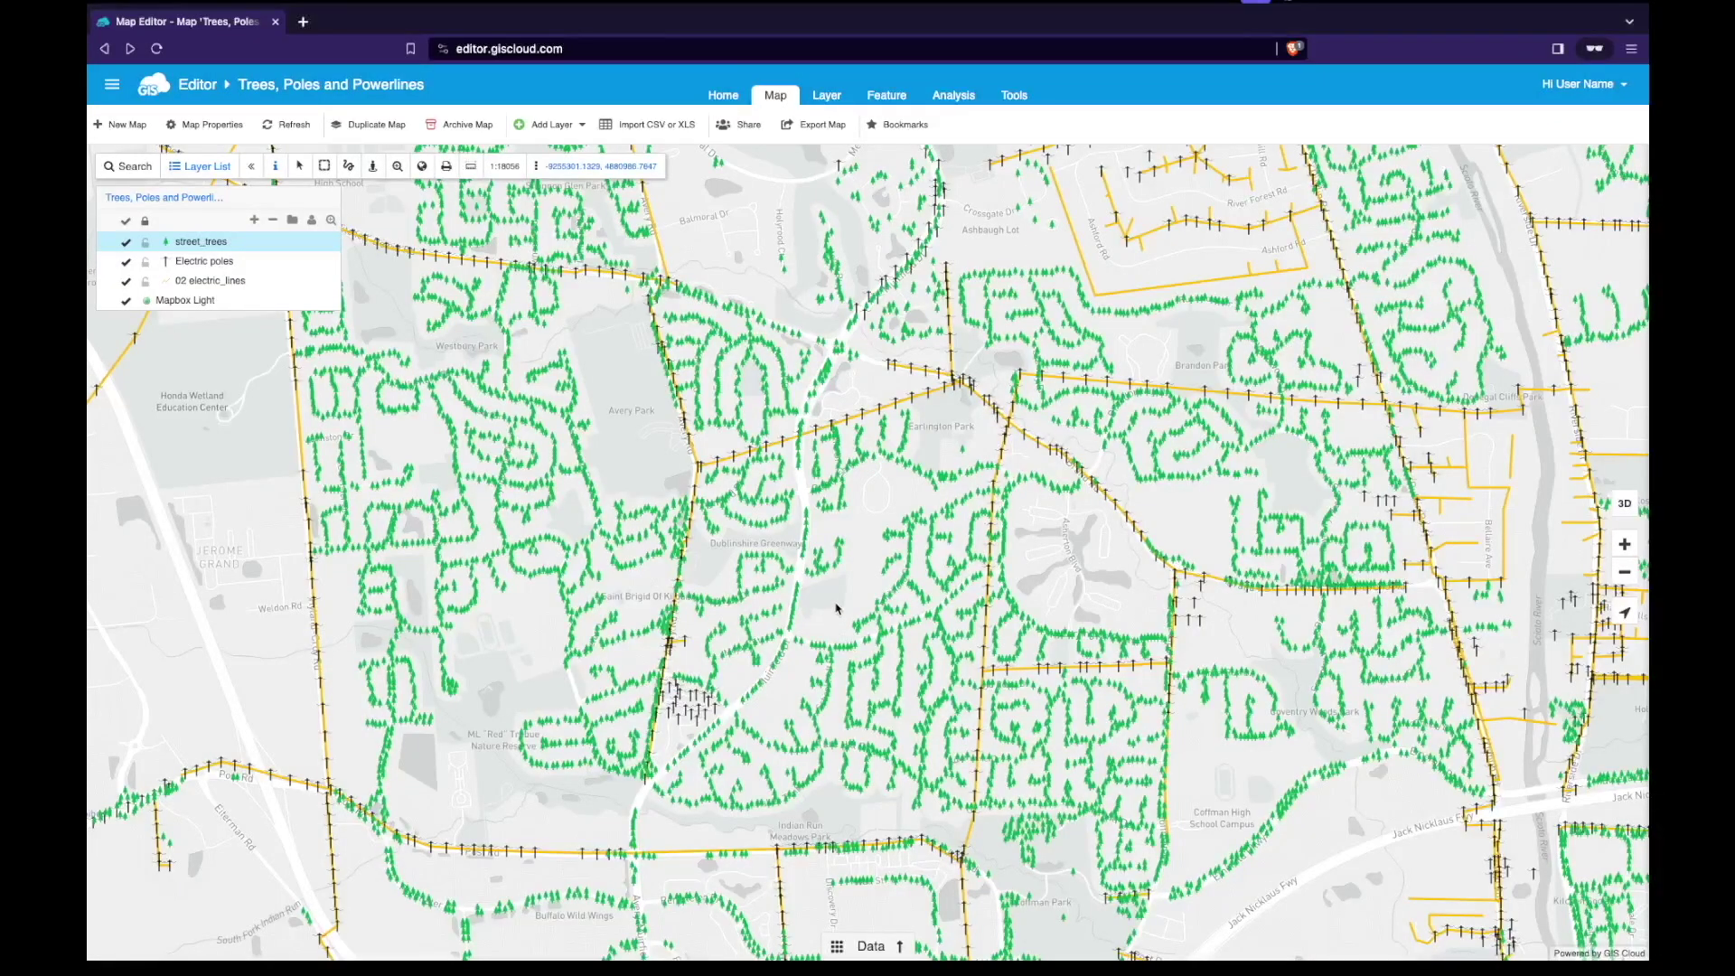
# Pan around the trees, poles and powerlines map to inspect the area.
pyautogui.moveTo(835, 608); pyautogui.dragTo(836, 654)
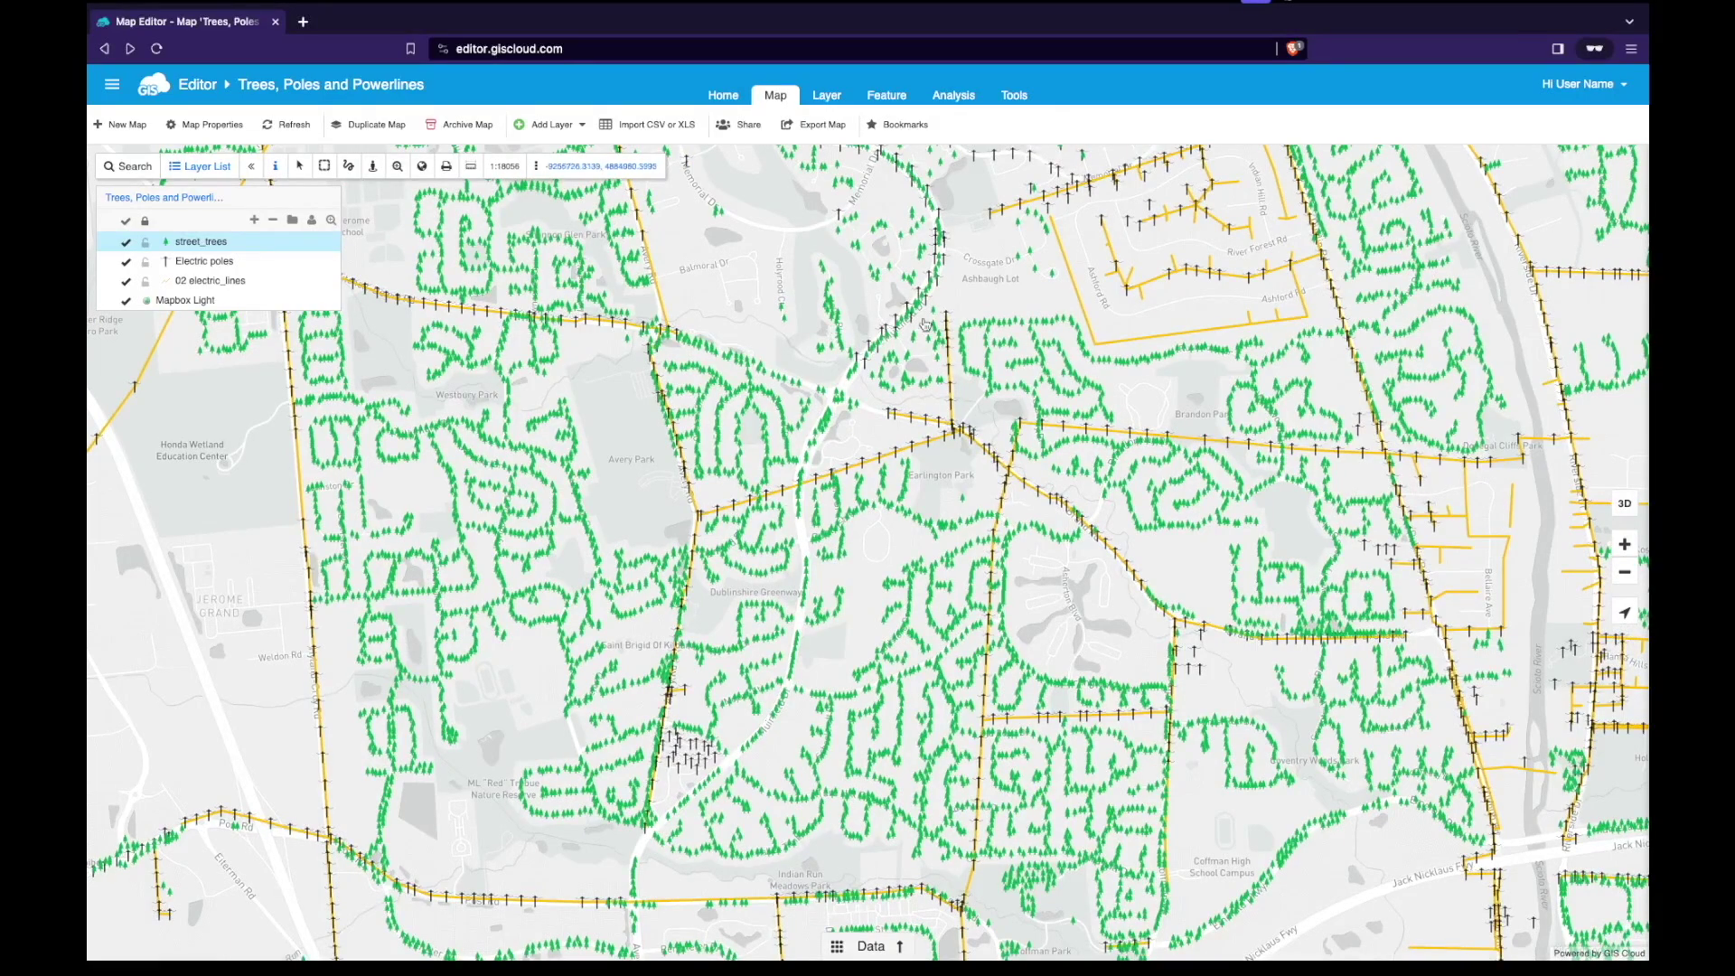
pyautogui.moveTo(855, 434); pyautogui.dragTo(842, 605)
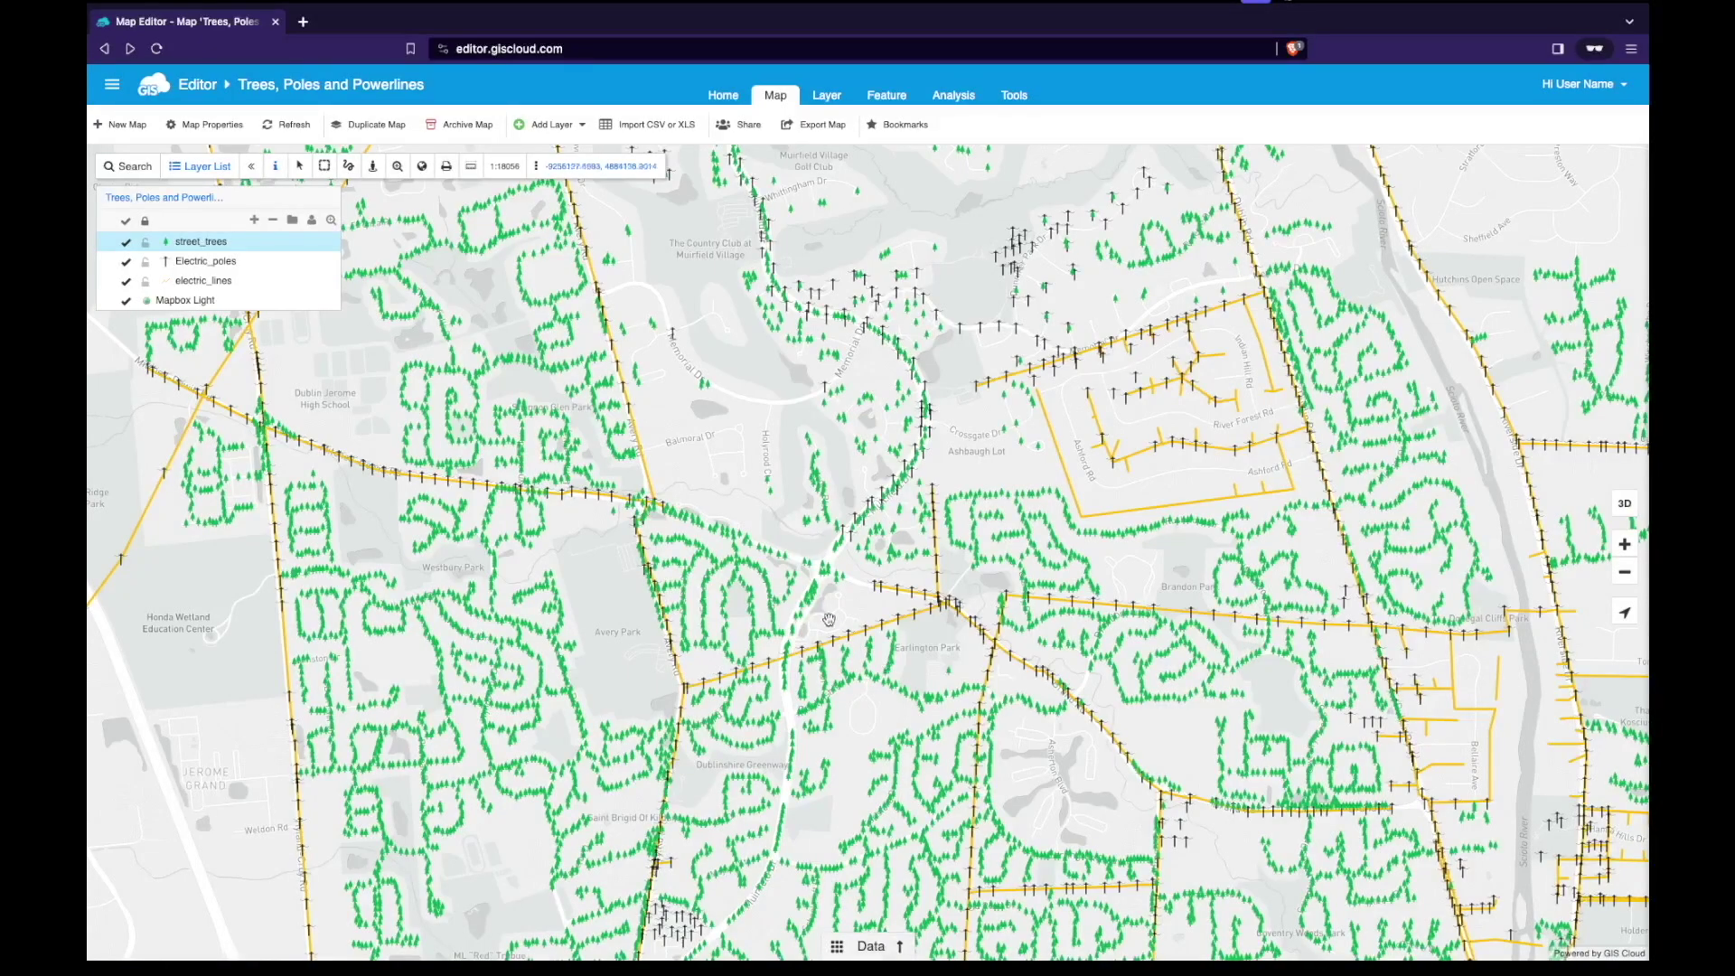
pyautogui.moveTo(730, 495); pyautogui.dragTo(729, 447)
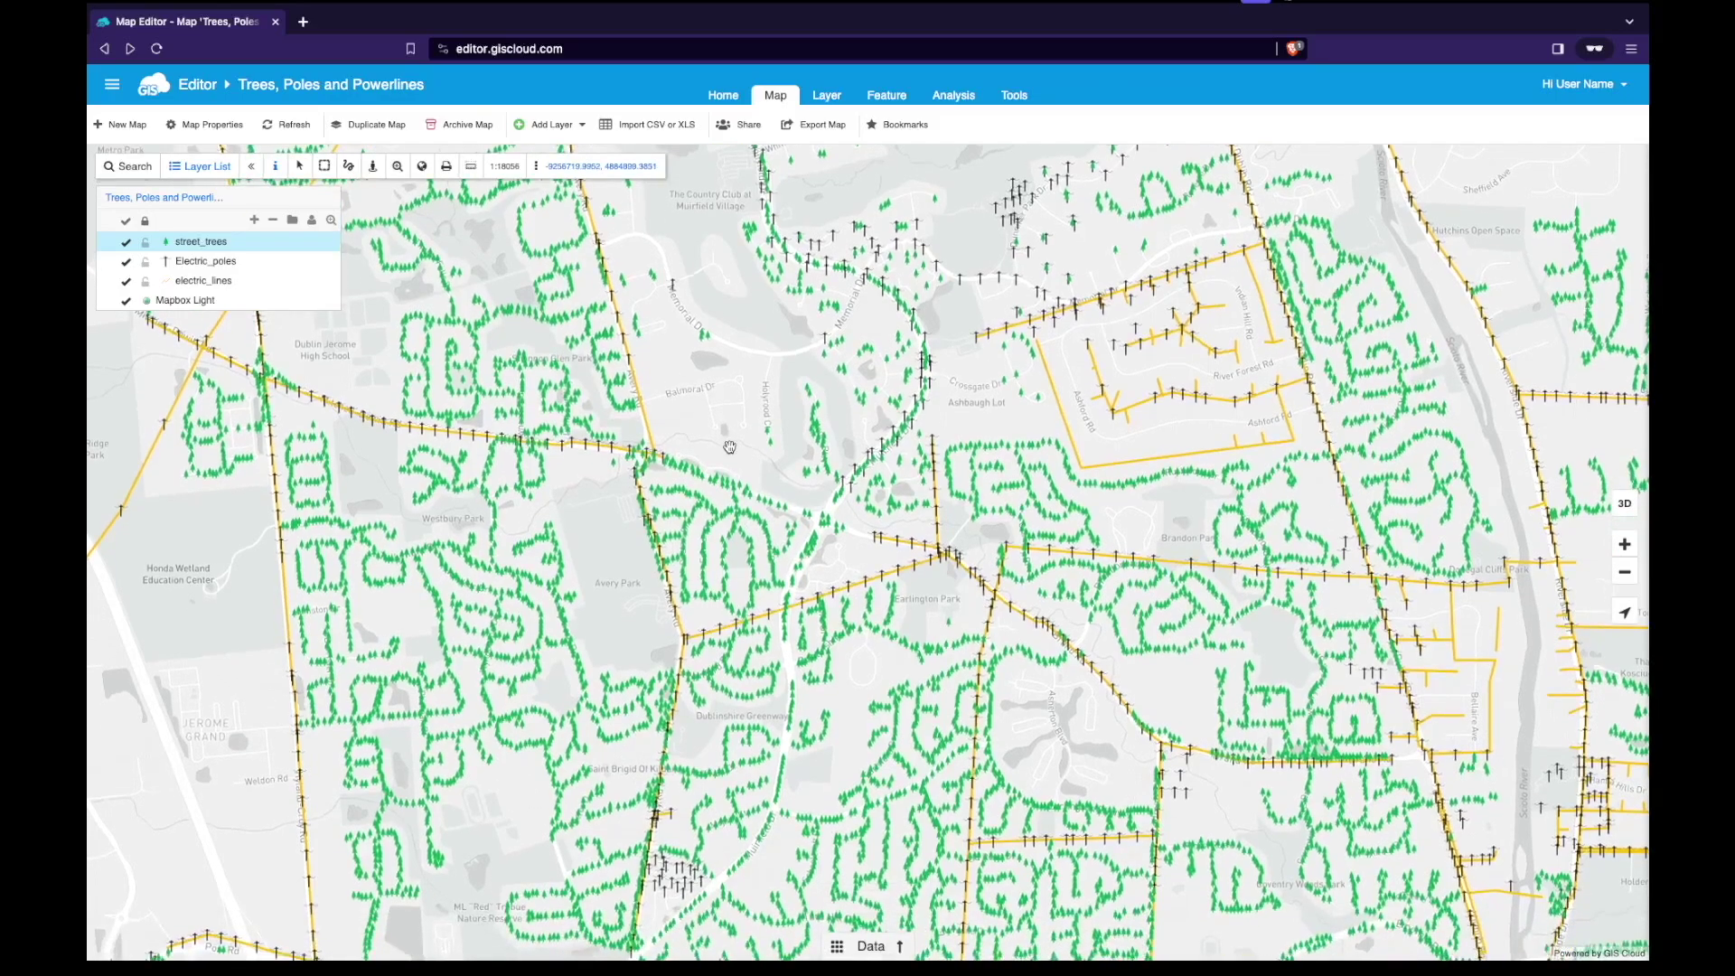
pyautogui.click(744, 126)
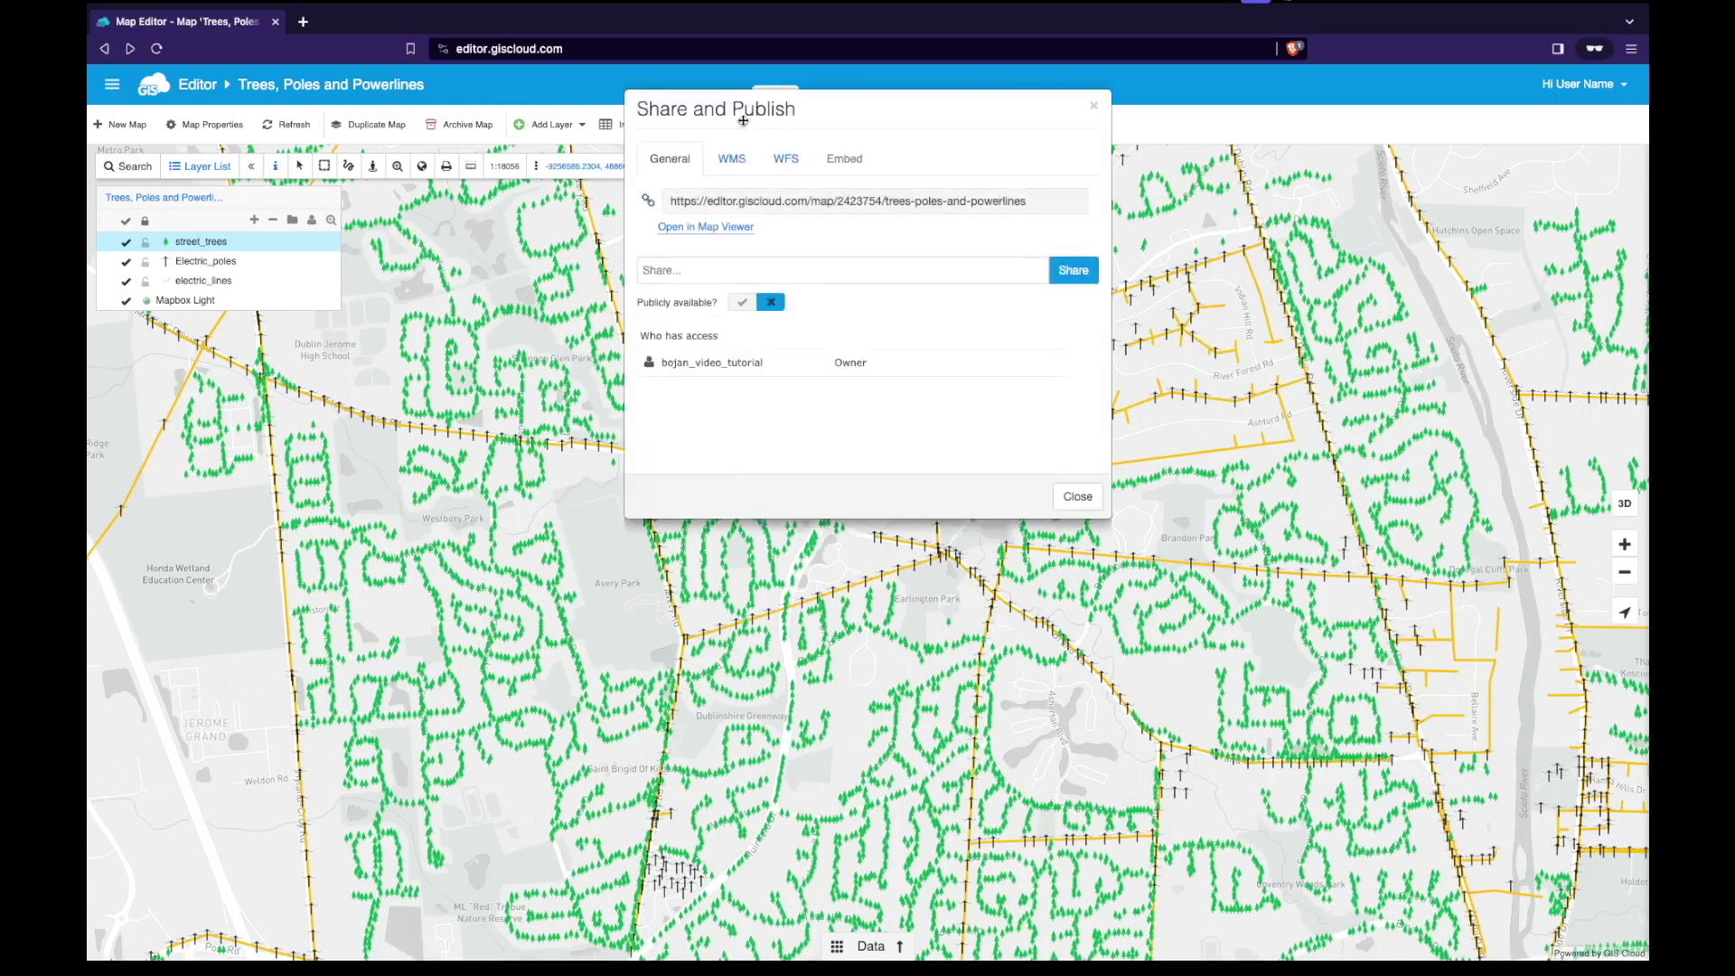
pyautogui.click(787, 159)
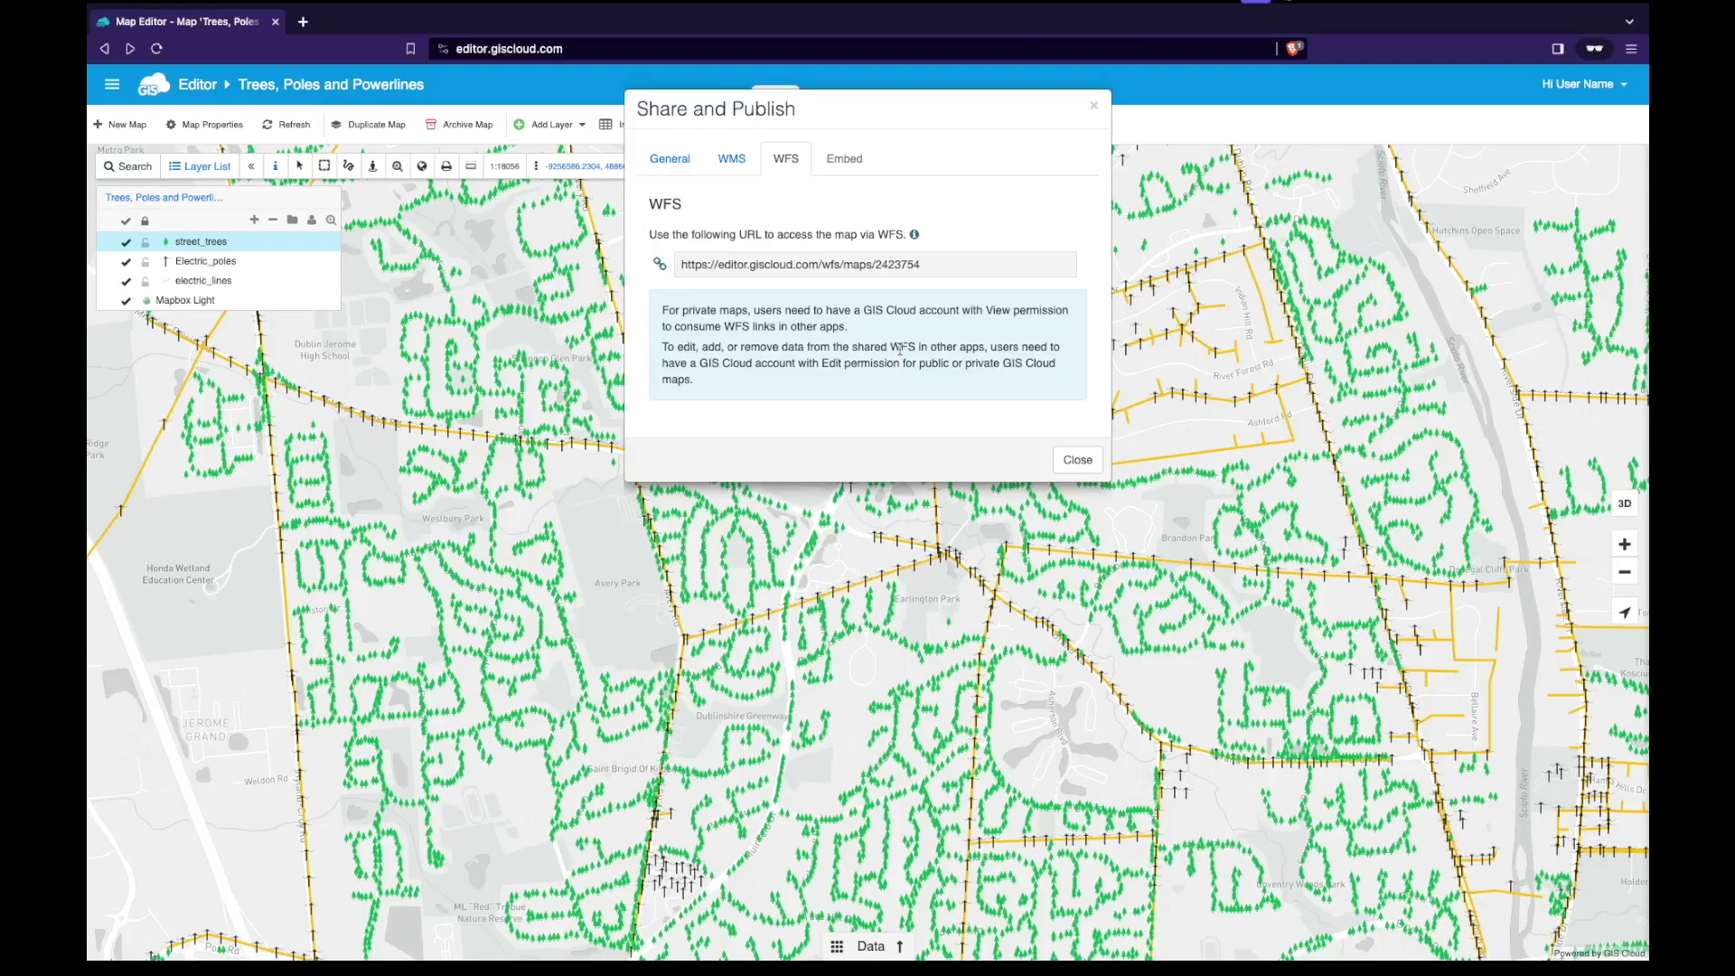
pyautogui.click(659, 268)
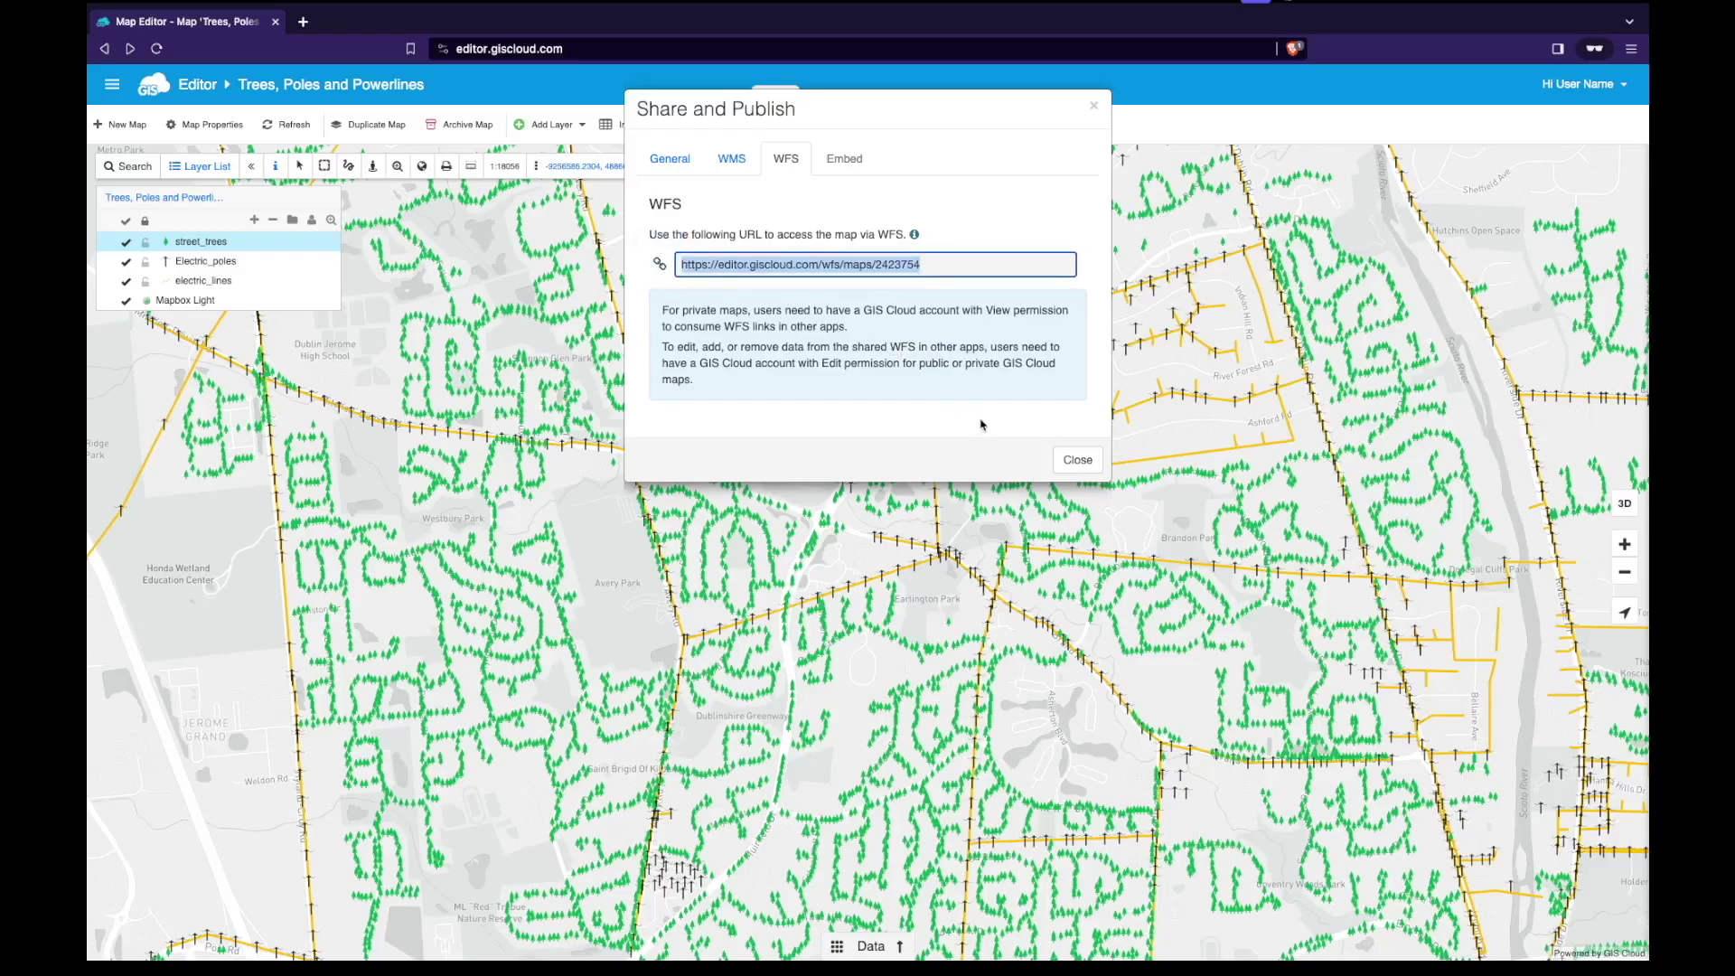
pyautogui.click(1077, 461)
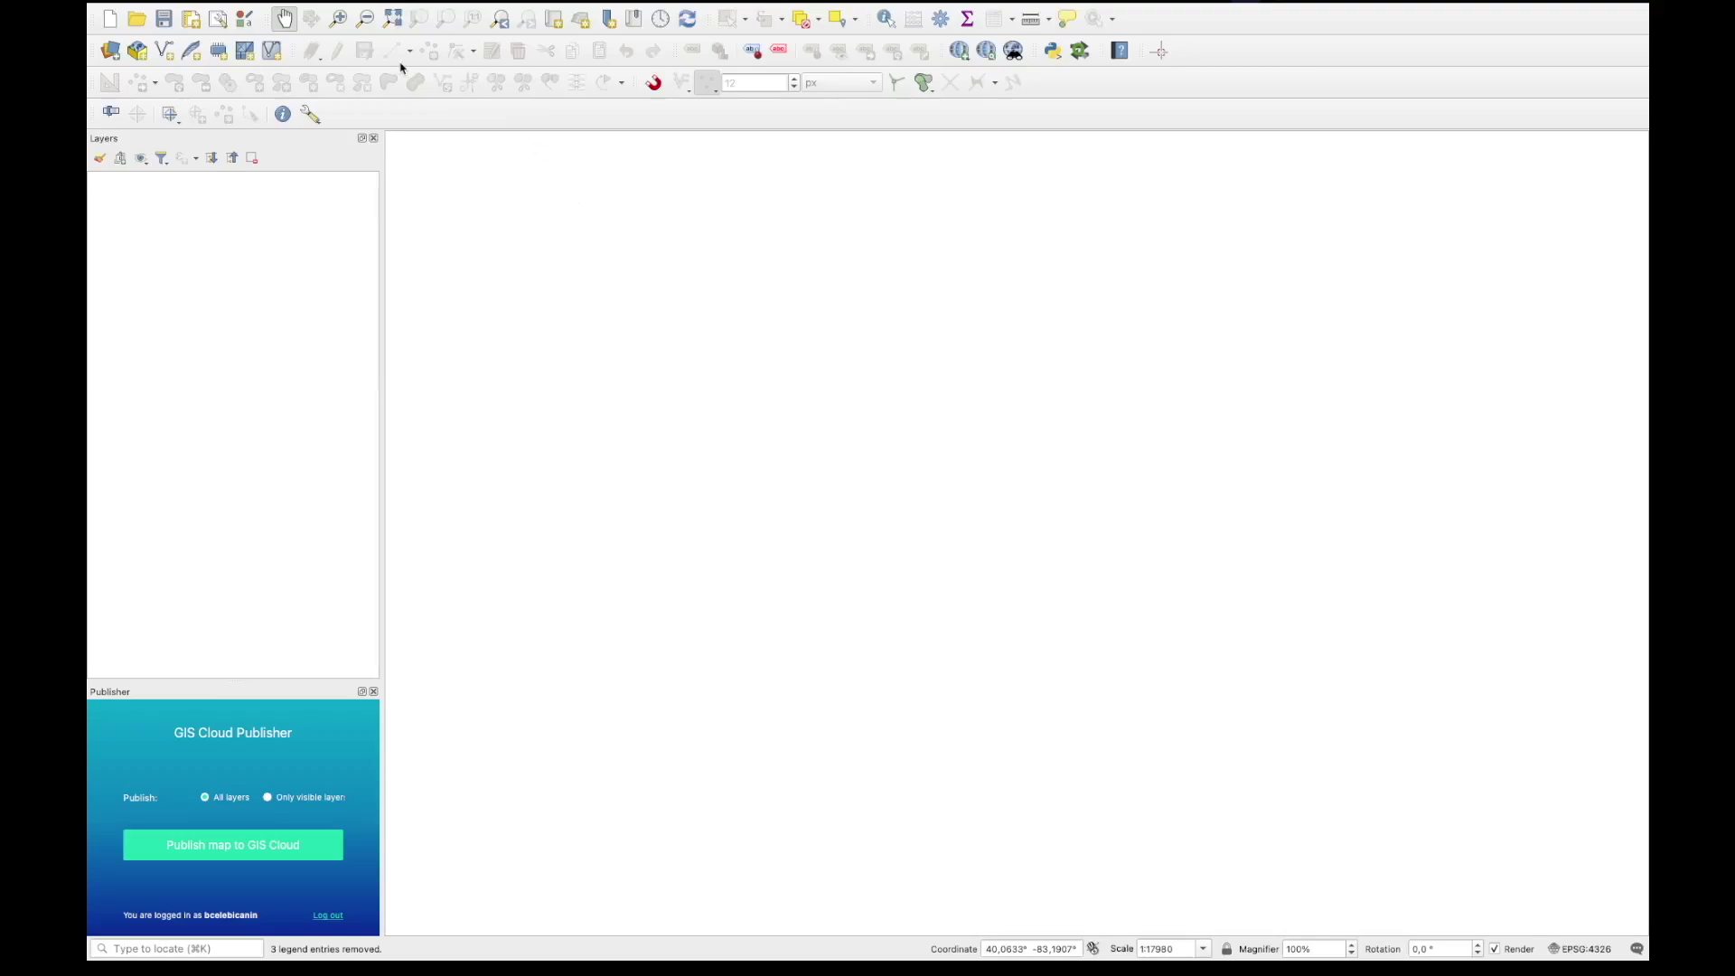
# Start a new WFS connection named GIS Cloud WFS using the copied map URL.
pyautogui.click(327, 3)
pyautogui.moveTo(322, 56)
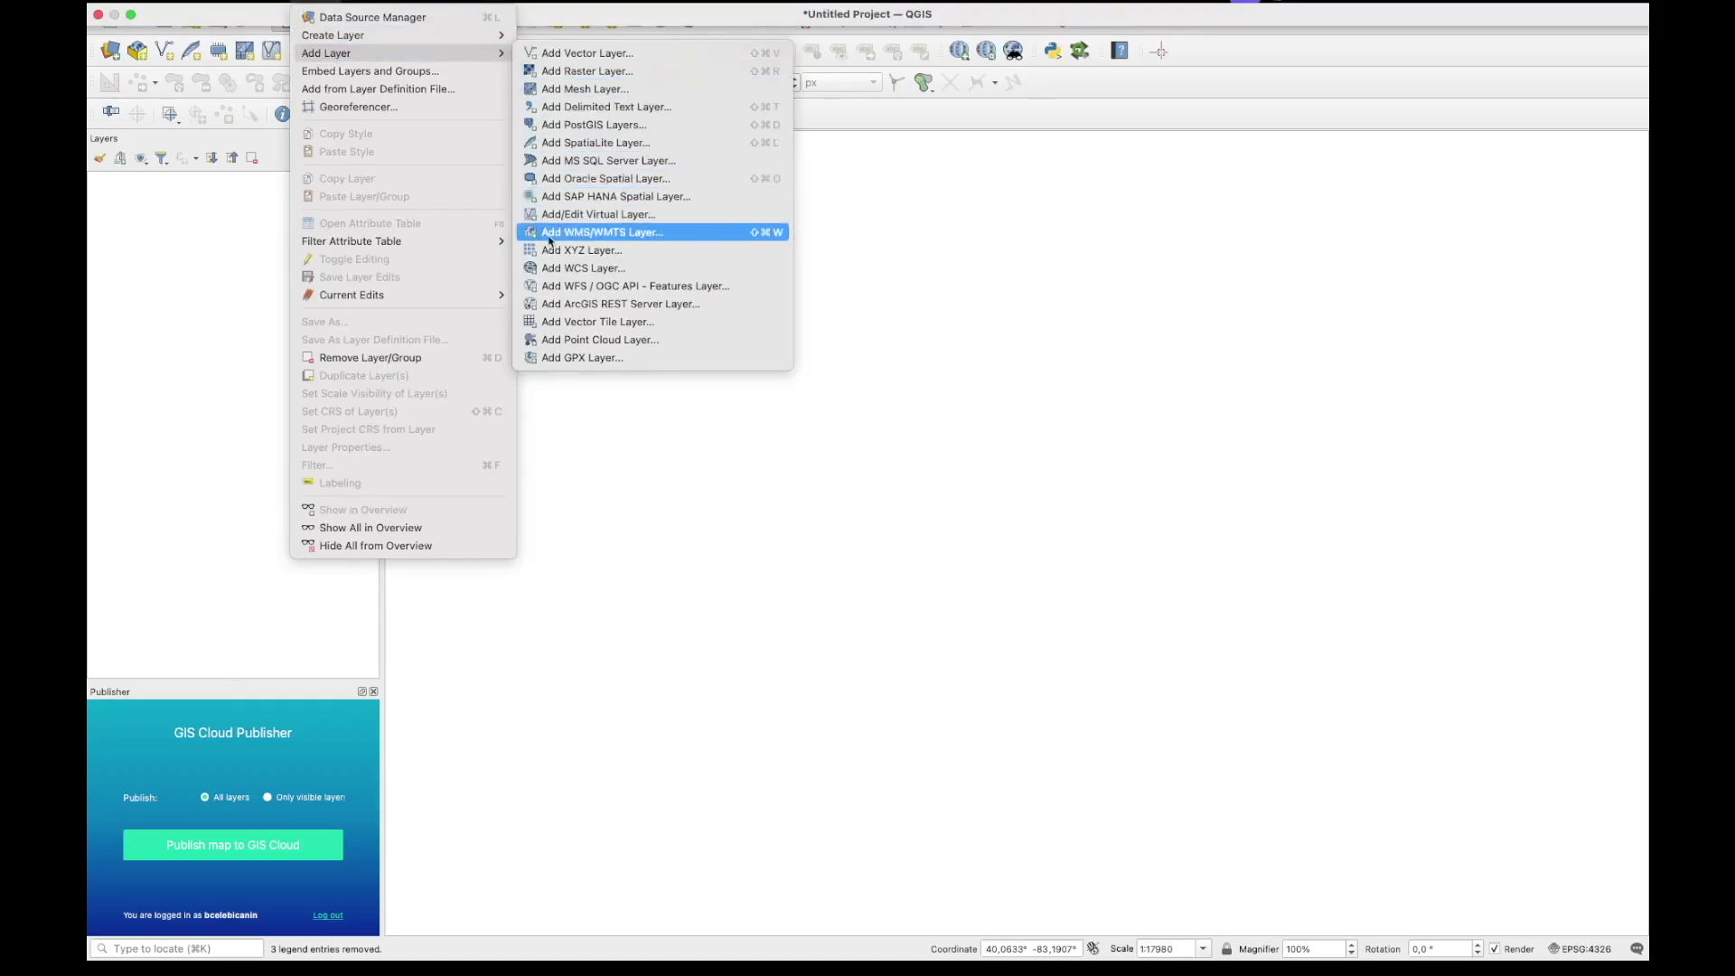
pyautogui.click(561, 288)
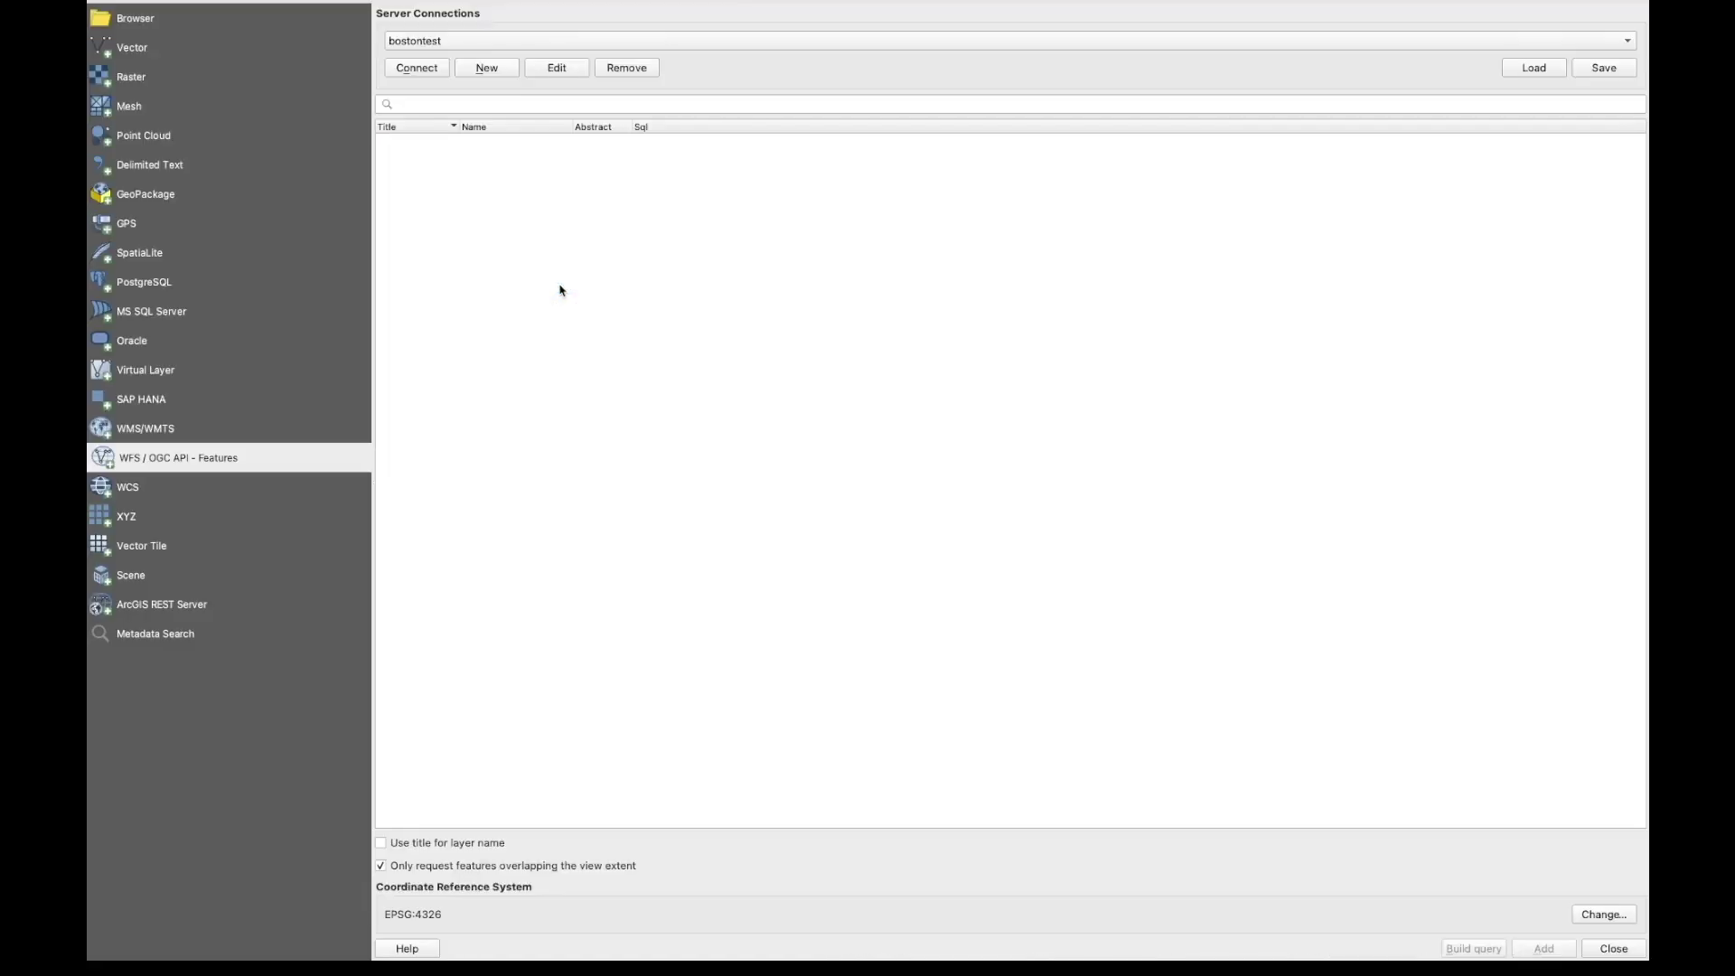
pyautogui.click(488, 68)
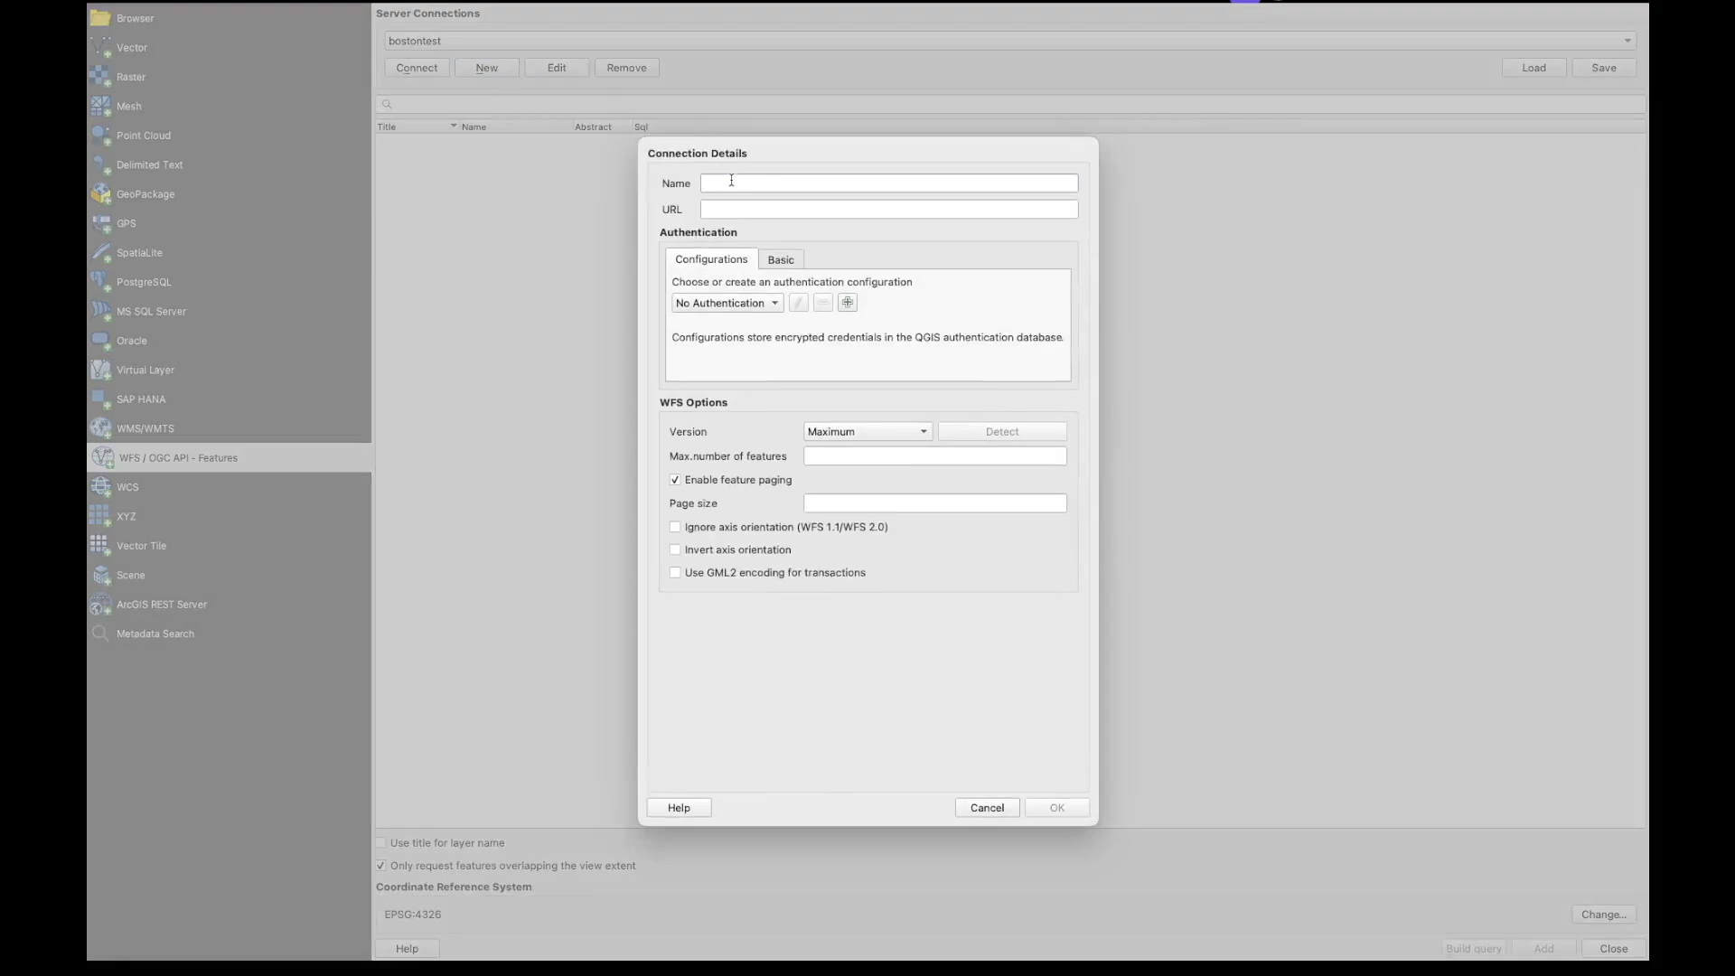
pyautogui.write('GIS Cloud WFS')
pyautogui.press('super+v')
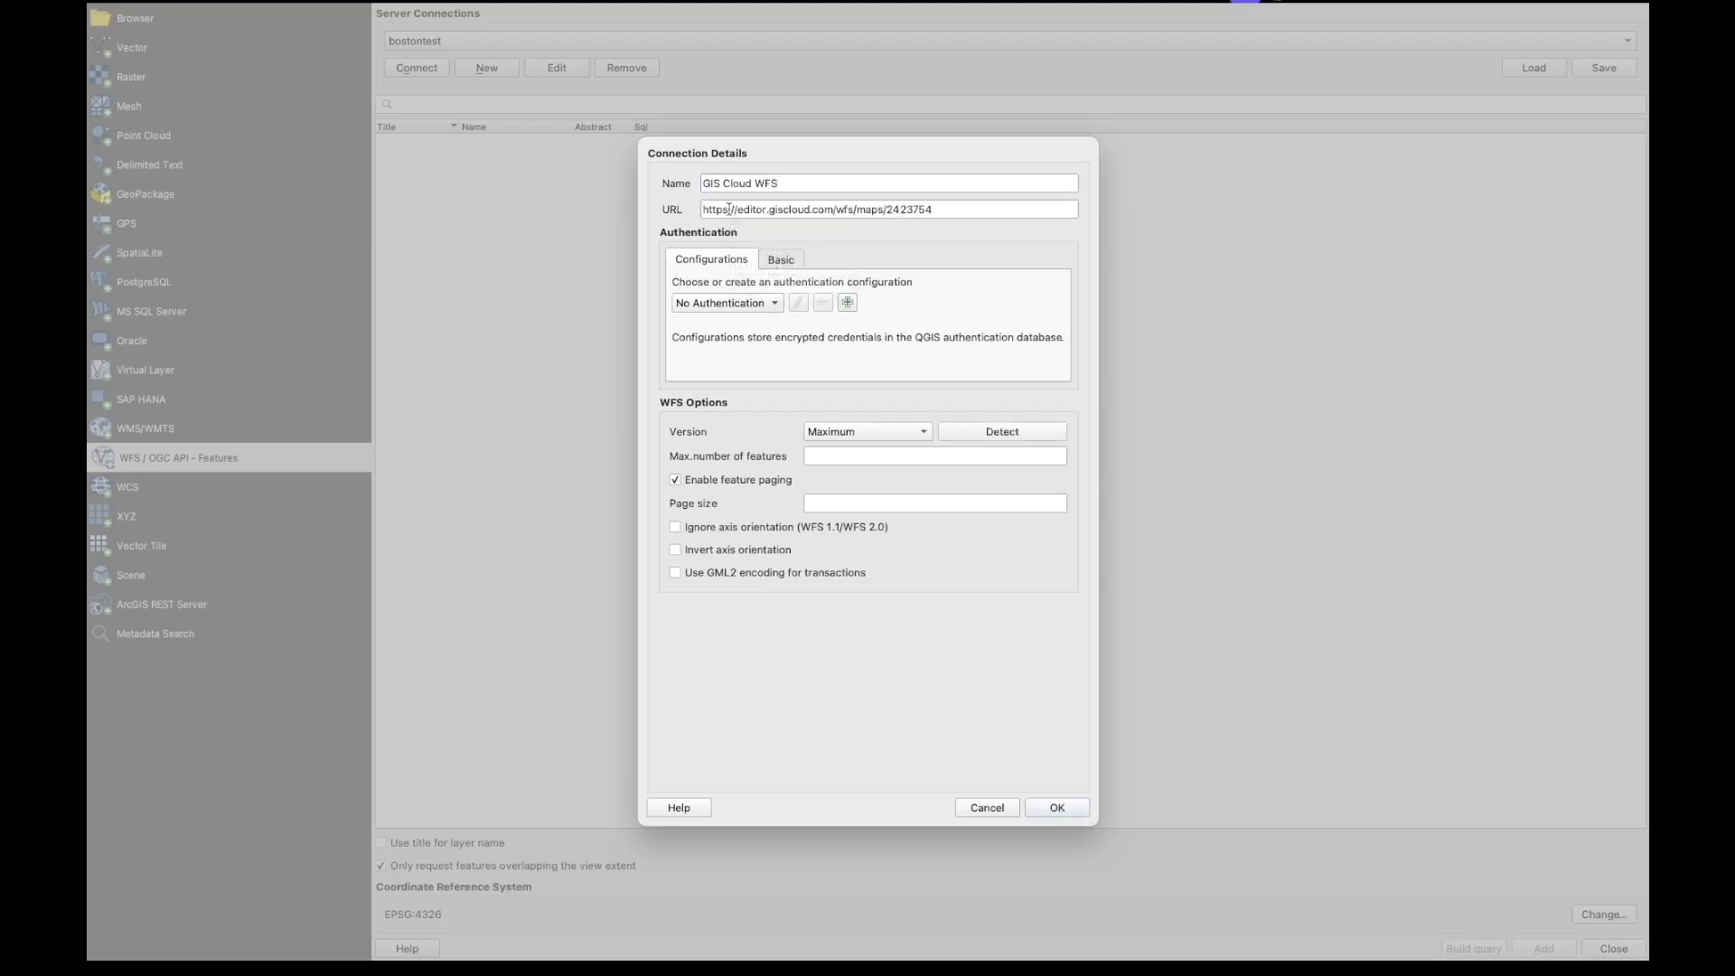
# Add basic authentication with the GIS Cloud account user name and password, then save the connection.
pyautogui.click(773, 262)
pyautogui.click(751, 283)
pyautogui.write('bojan_video_')
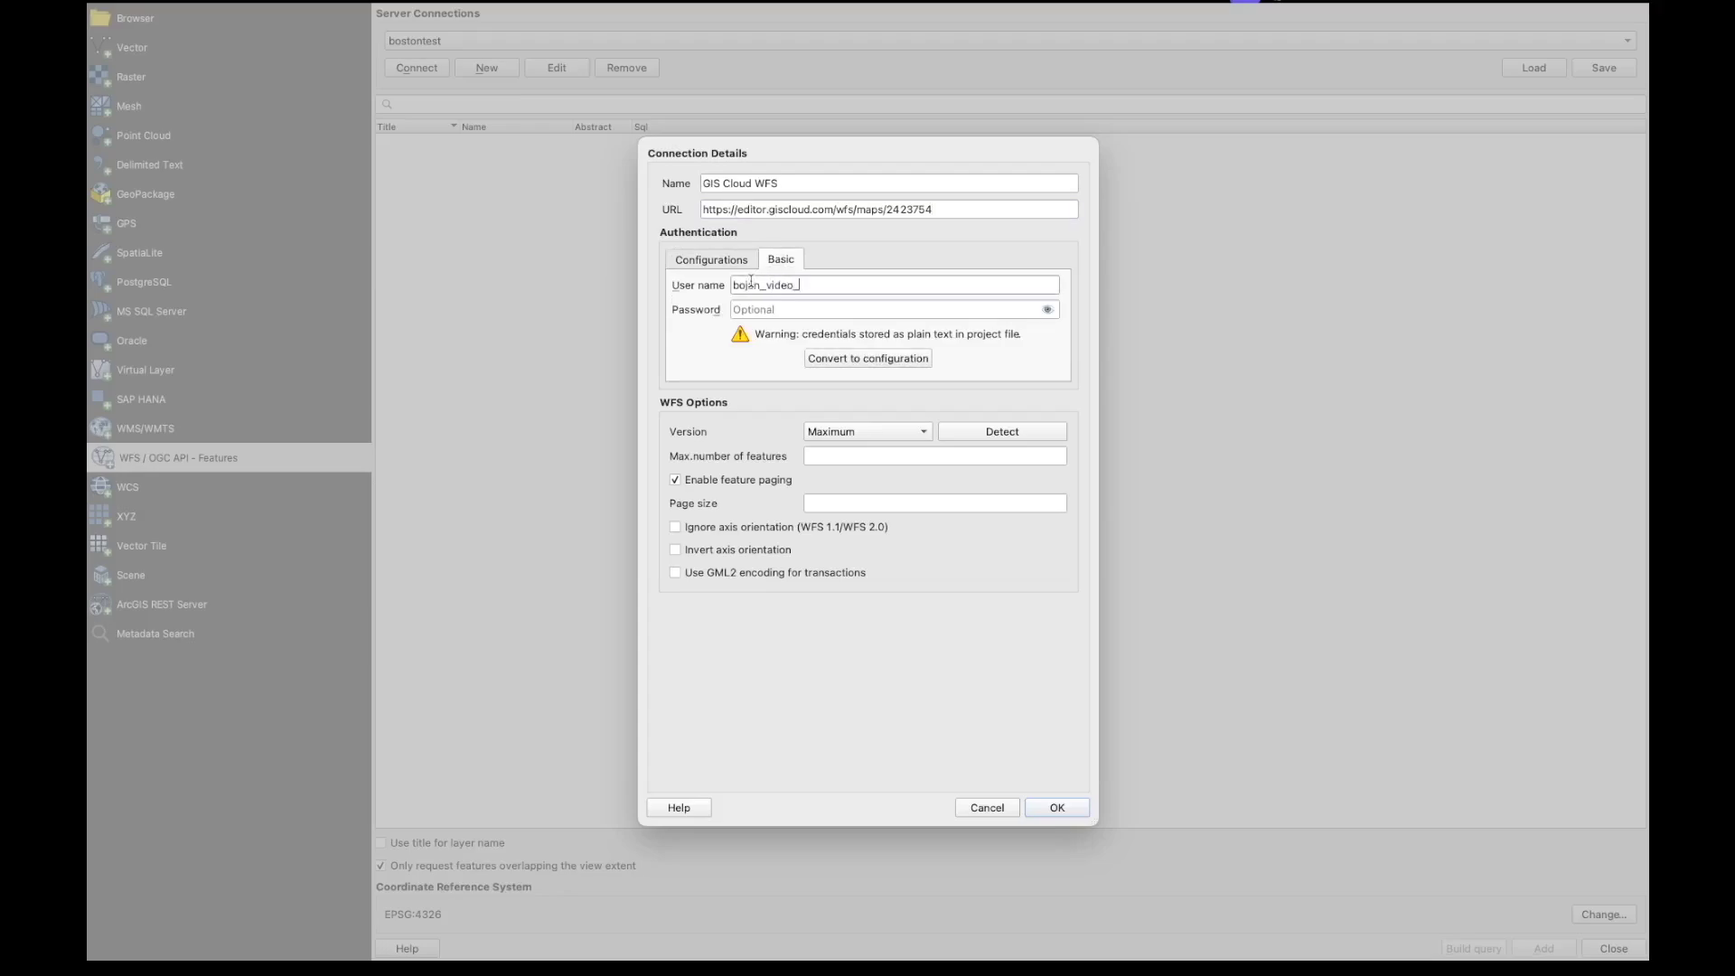
pyautogui.write('tutorial')
pyautogui.click(748, 310)
pyautogui.hotkey('ctrl', 'v')
pyautogui.click(1059, 806)
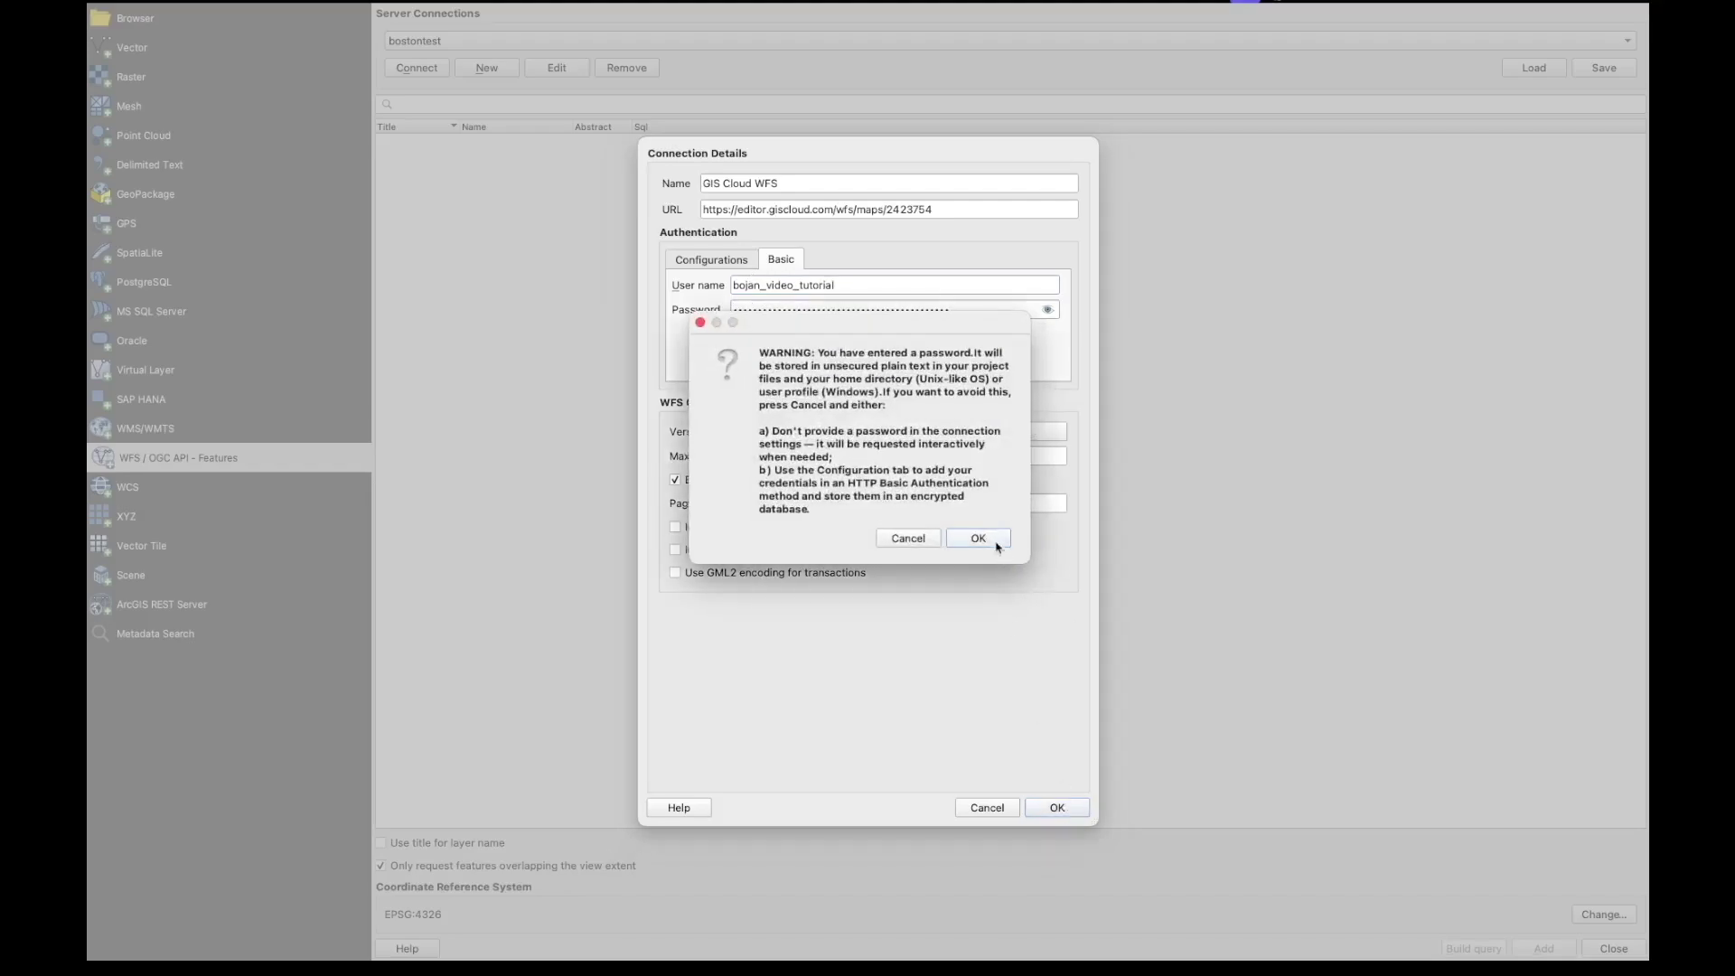
pyautogui.click(997, 542)
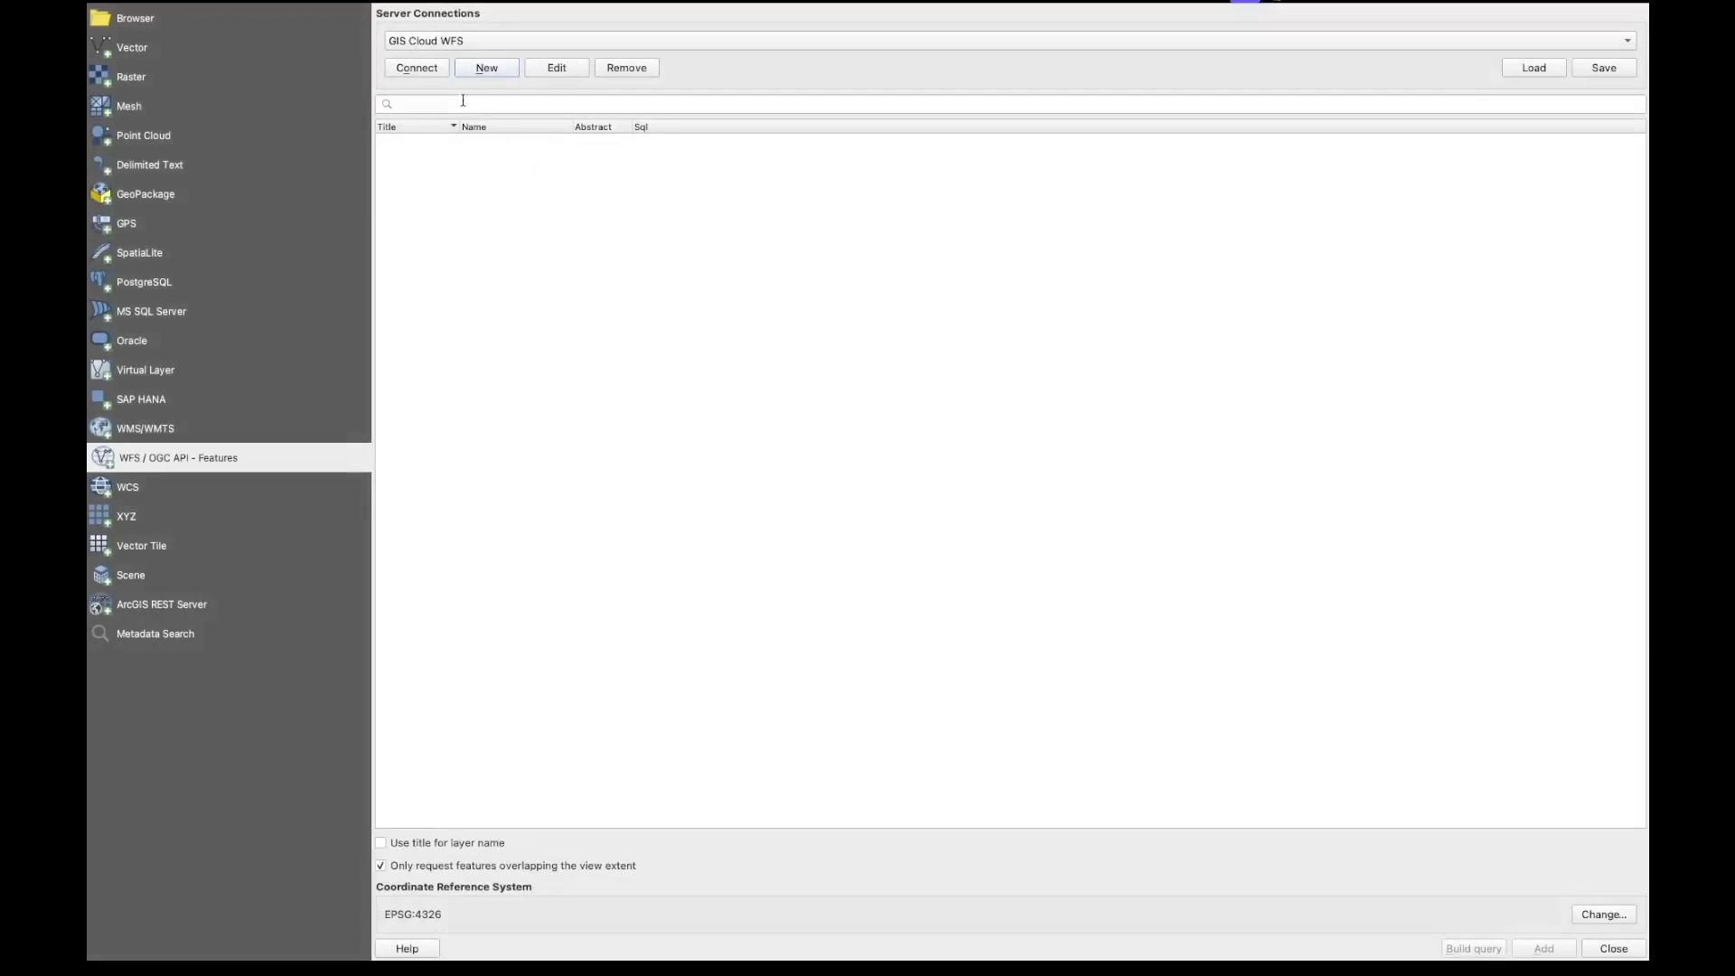
# Connect to GIS Cloud WFS and add street_trees, Electric_poles and electric_lines to the project.
pyautogui.click(434, 71)
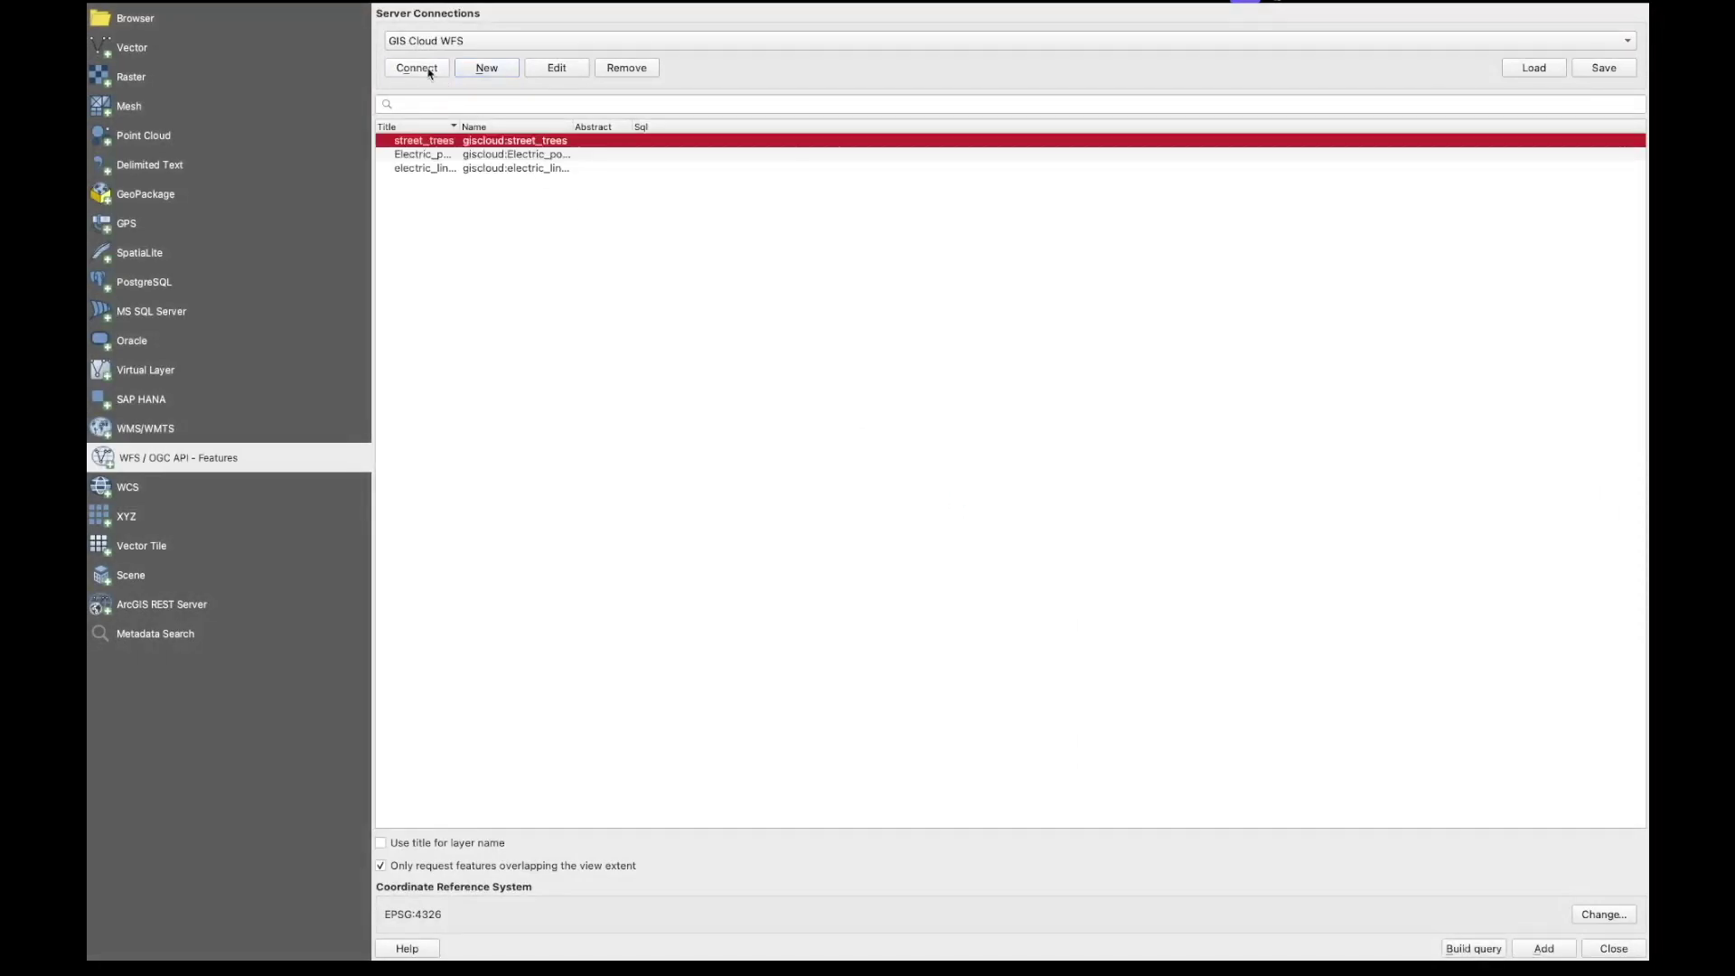
pyautogui.keyDown('shift'); pyautogui.click(440, 172); pyautogui.keyUp('shift')
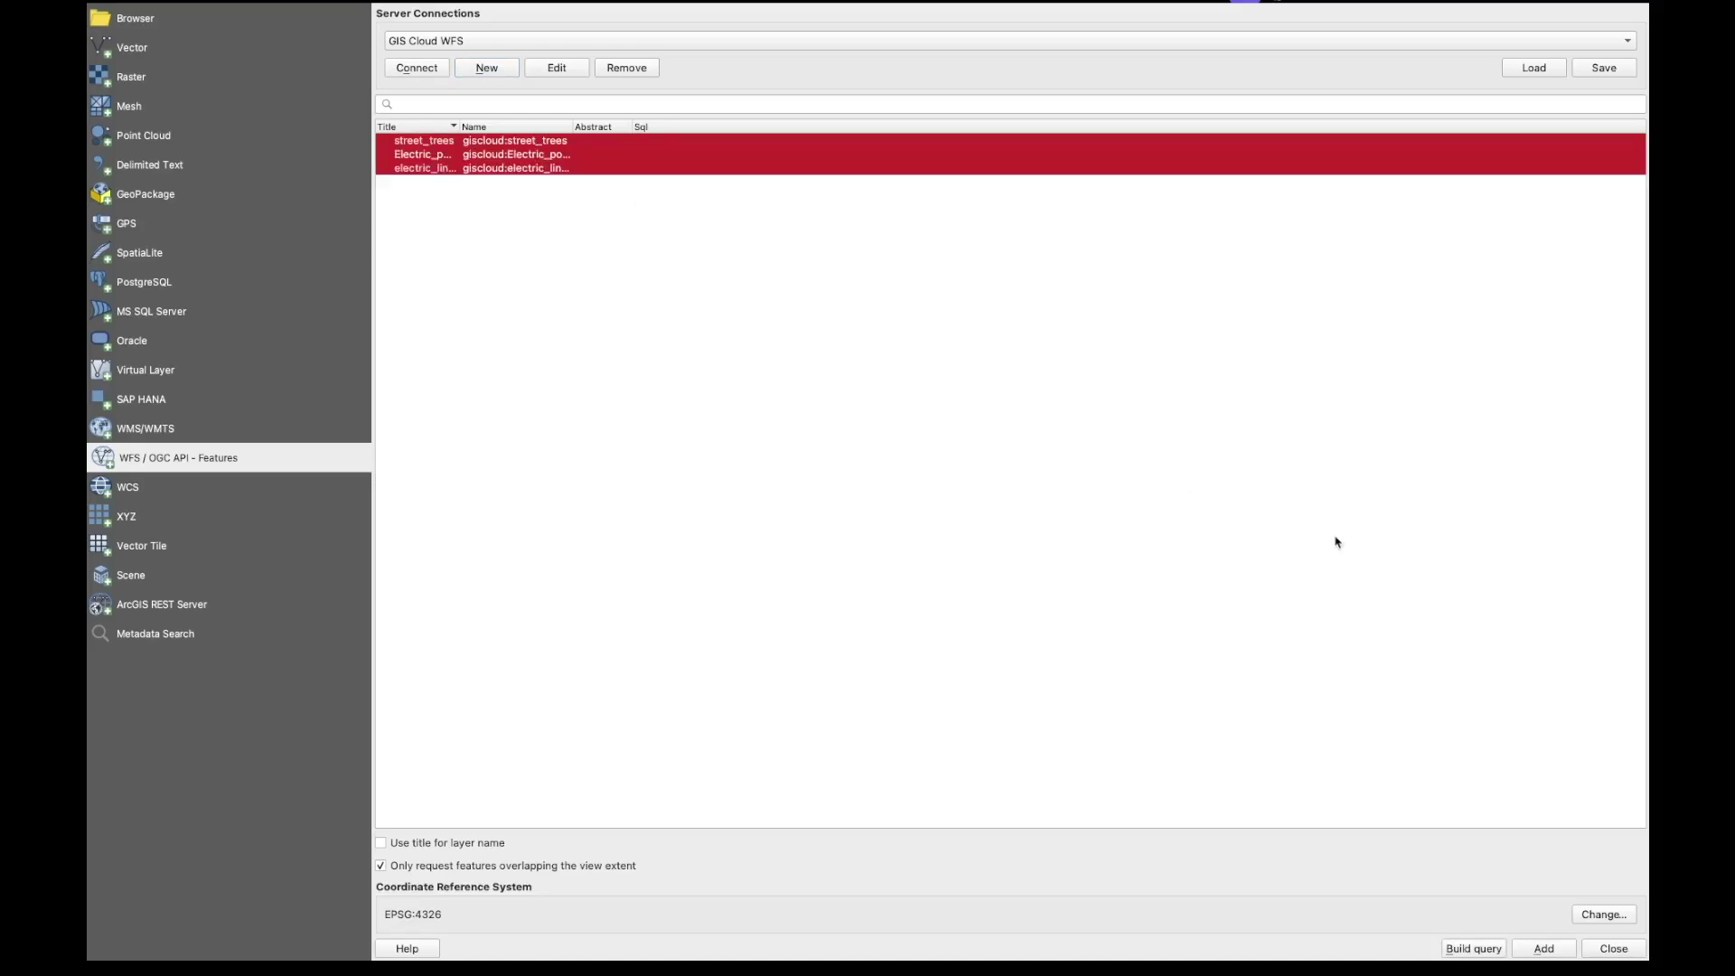
pyautogui.click(1541, 949)
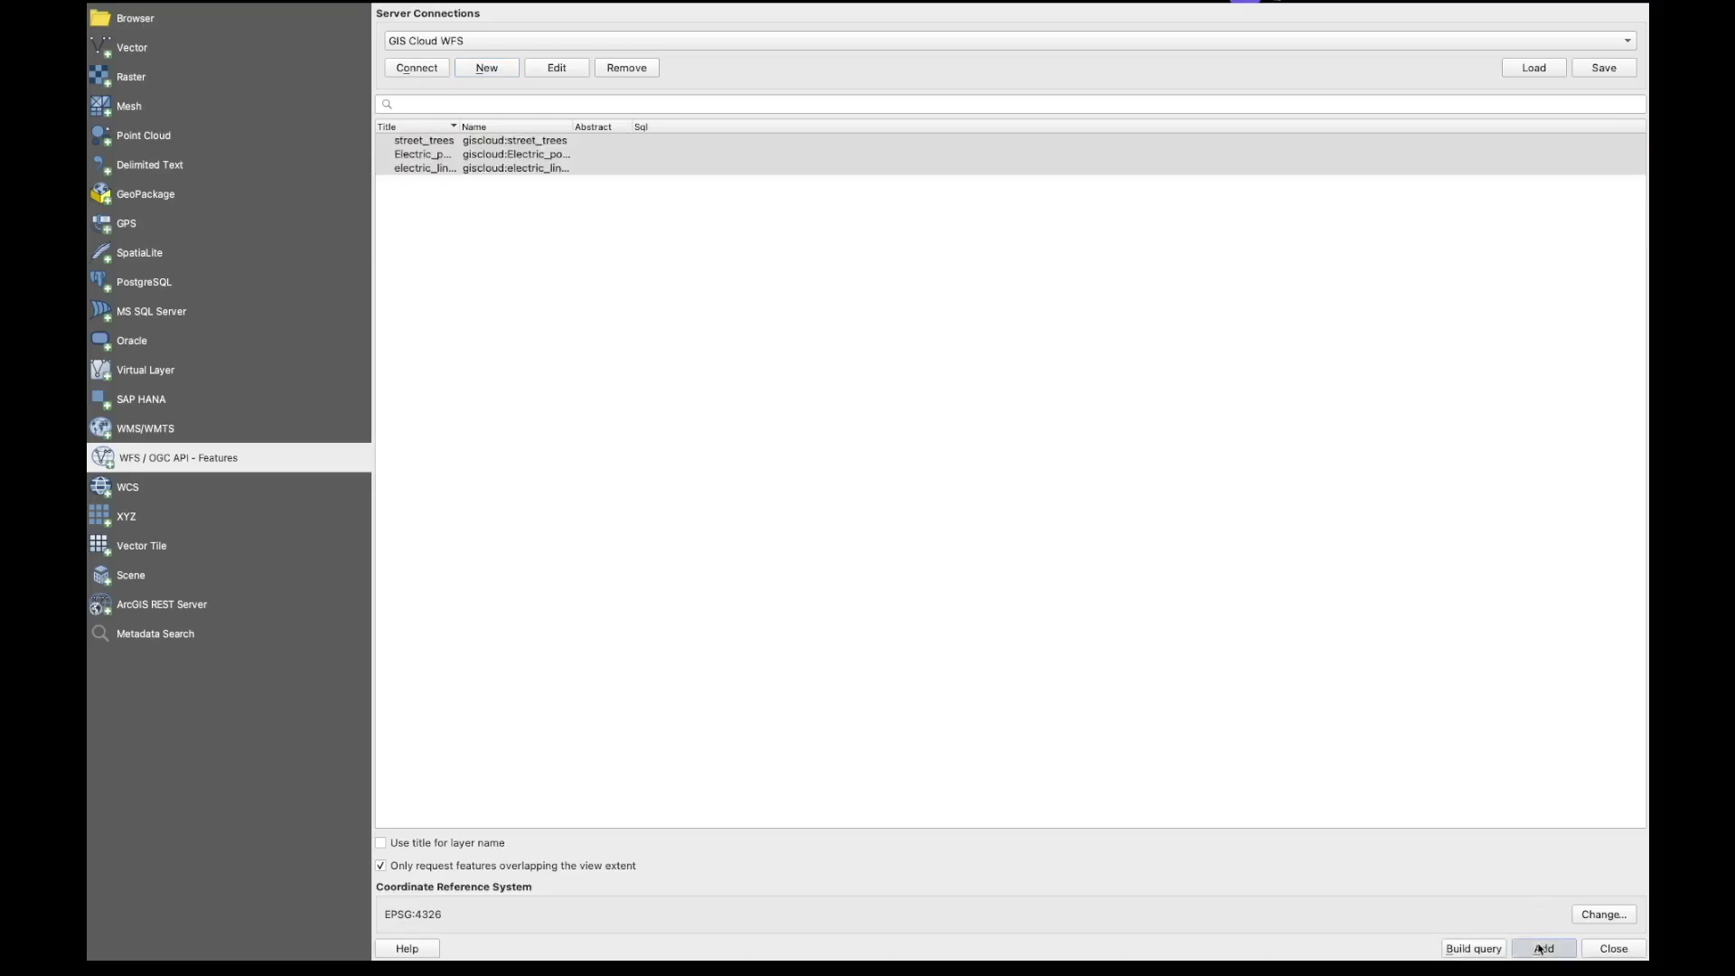